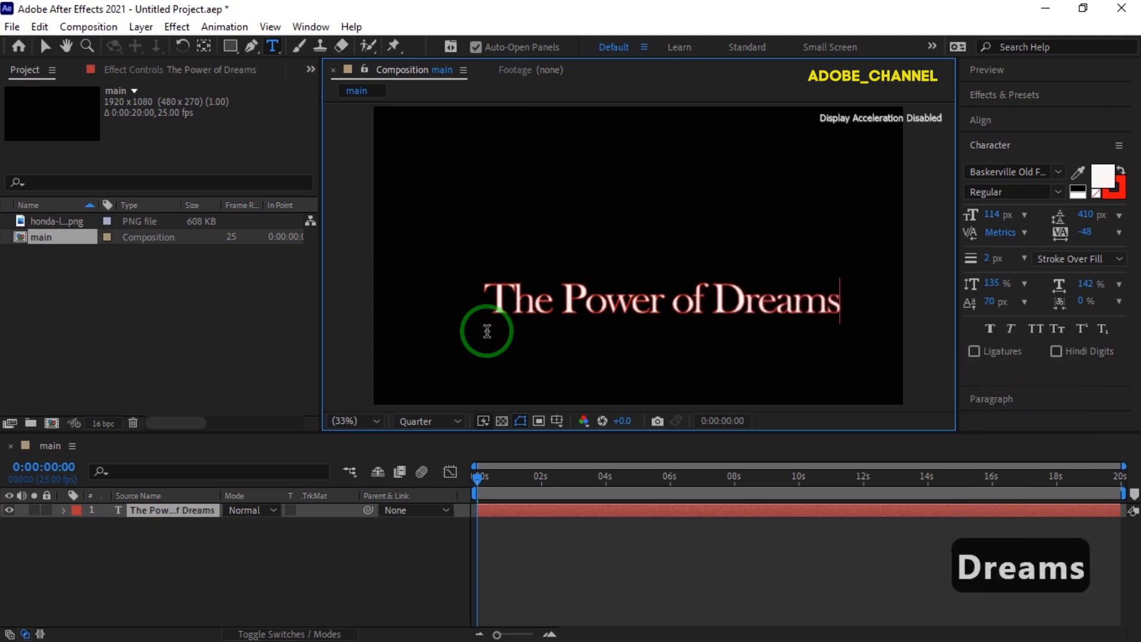
Move the "The Power of Dreams" text to the lower part of the frame and centre it horizontally in the composition
{"action": "left_click", "coordinate": [45, 45]}
{"action": "left_click_drag", "start_coordinate": [666, 321], "coordinate": [629, 378]}
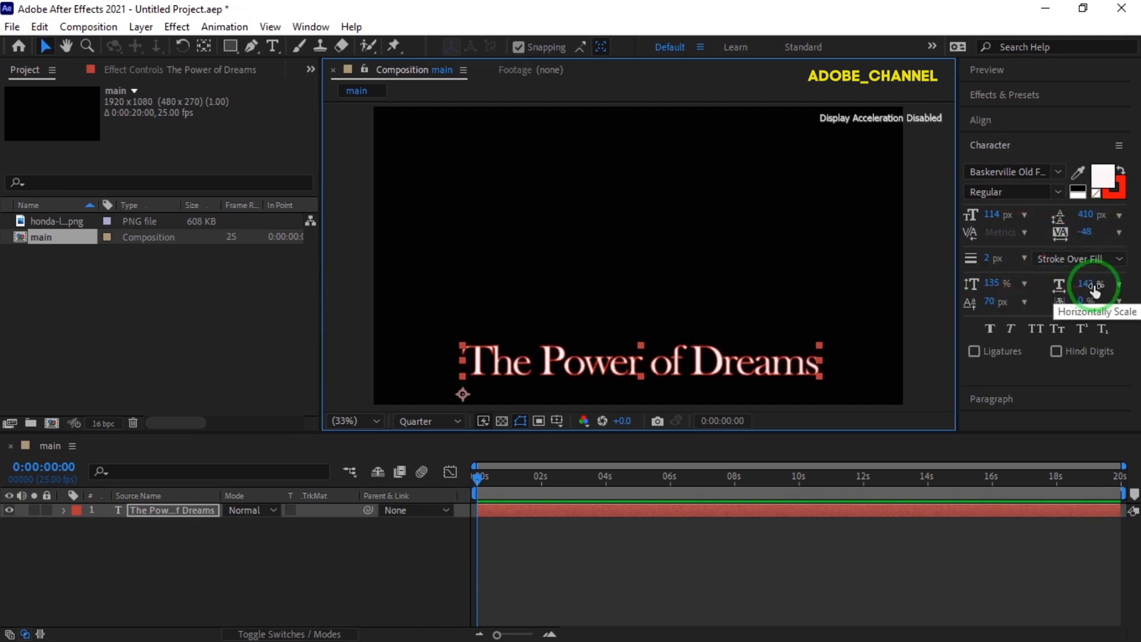
{"action": "left_click", "coordinate": [1034, 121]}
{"action": "left_click", "coordinate": [1004, 162]}
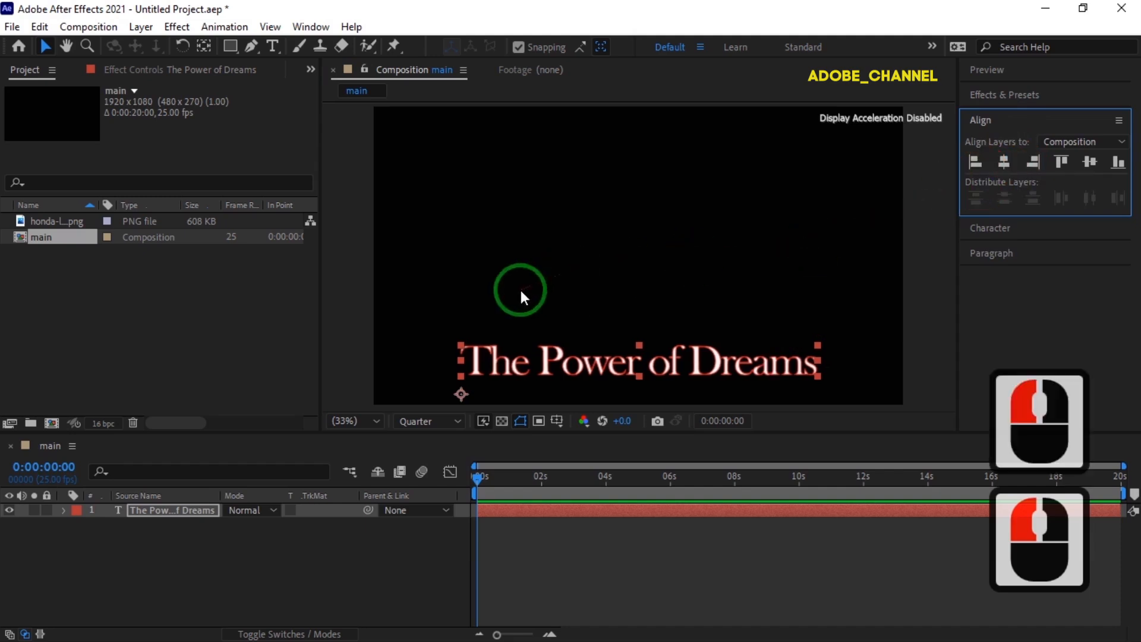
Draw an open stepped mask path on the text layer with the Pen tool, from above the frame down to below the tagline's end
{"action": "left_click", "coordinate": [251, 48]}
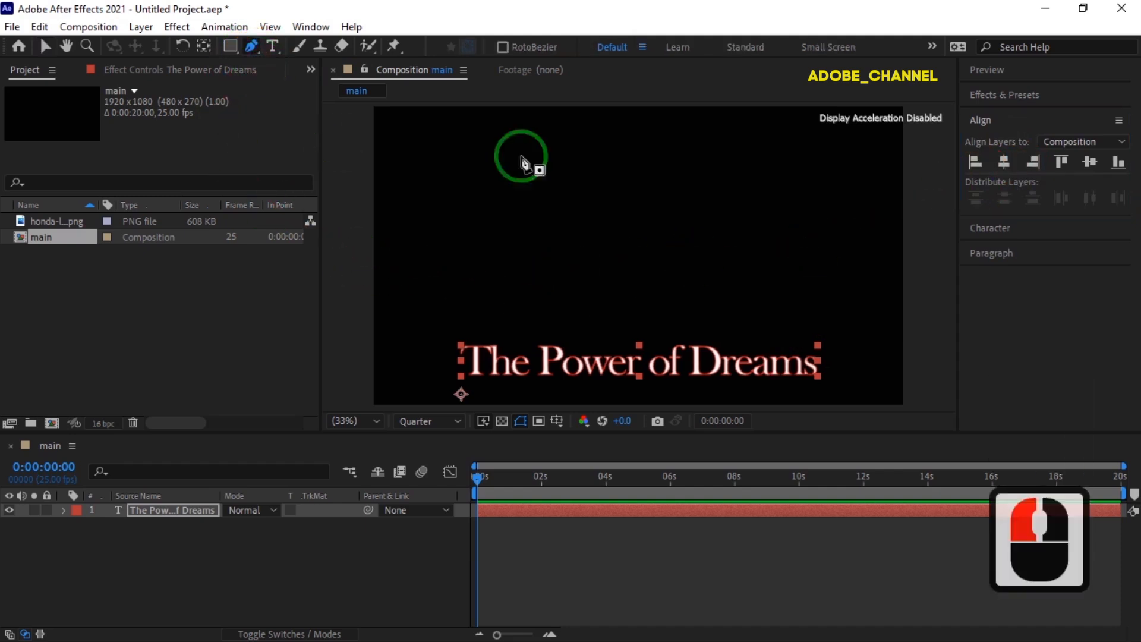
{"action": "scroll", "coordinate": [636, 241], "scroll_direction": "down", "scroll_amount": 2}
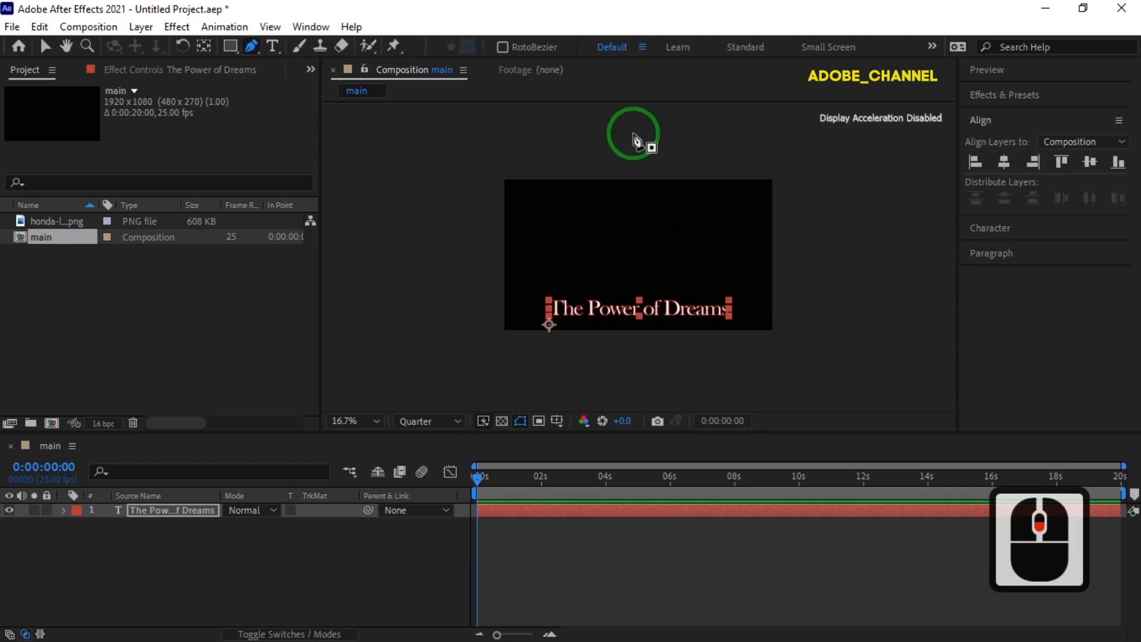
{"action": "left_click", "coordinate": [634, 134]}
{"action": "left_click", "coordinate": [632, 226]}
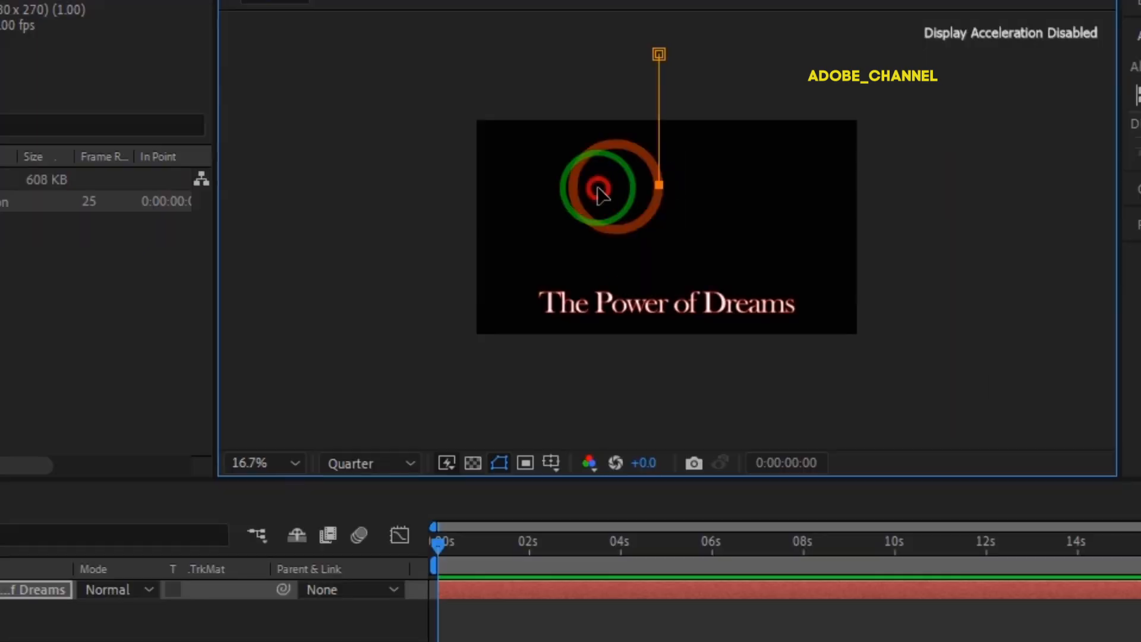
{"action": "left_click", "coordinate": [526, 185]}
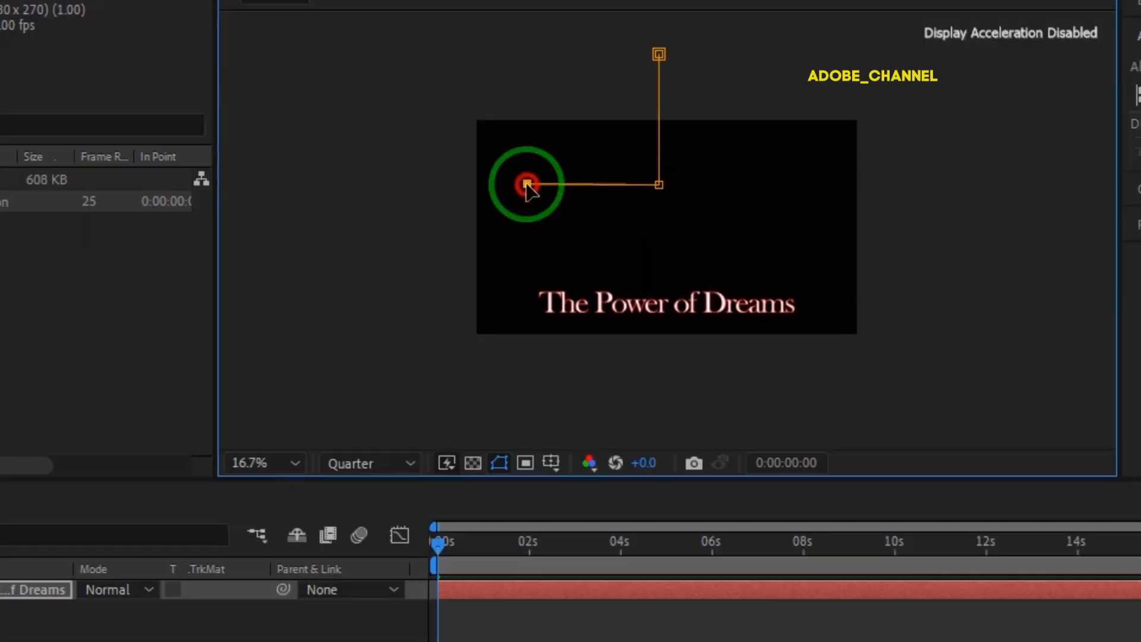
{"action": "left_click", "coordinate": [526, 310]}
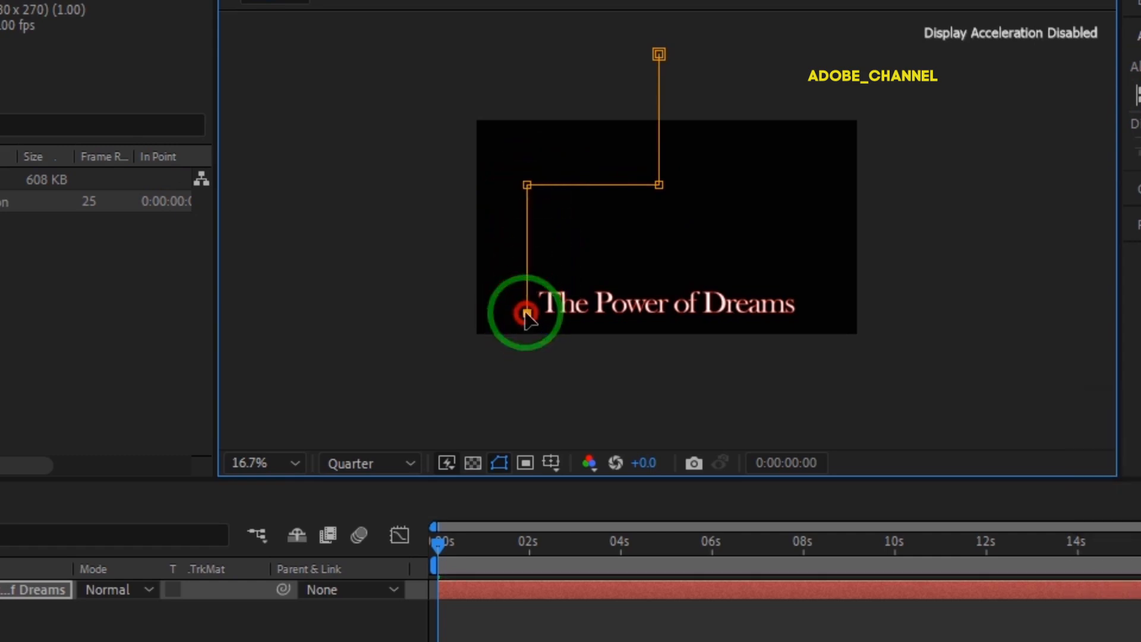
{"action": "left_click", "coordinate": [801, 317]}
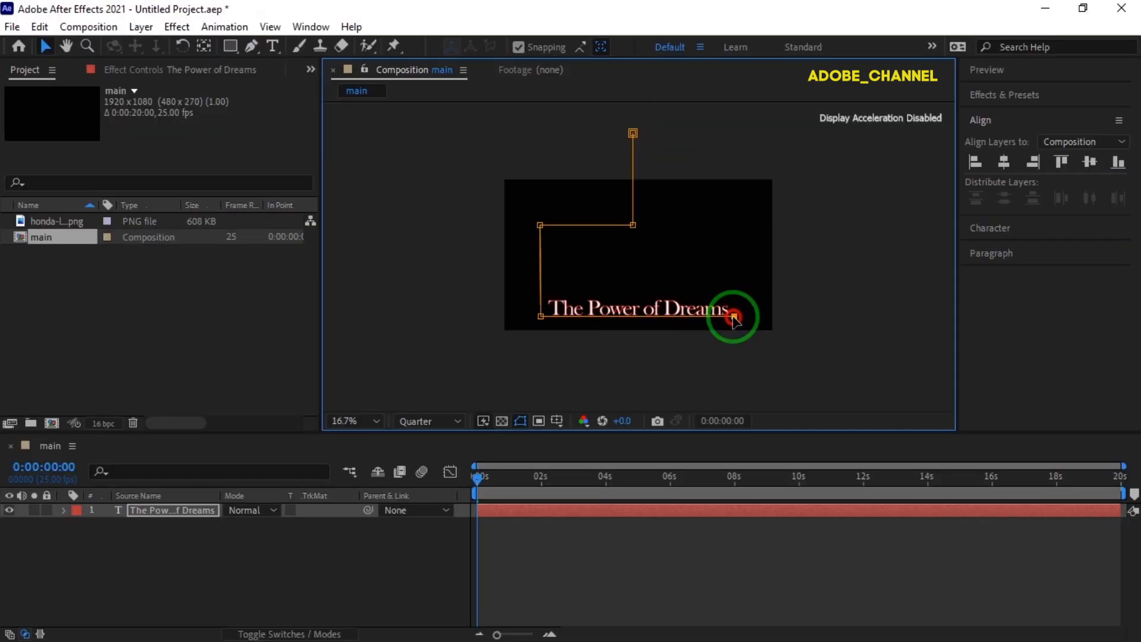
{"action": "double_click", "coordinate": [734, 318]}
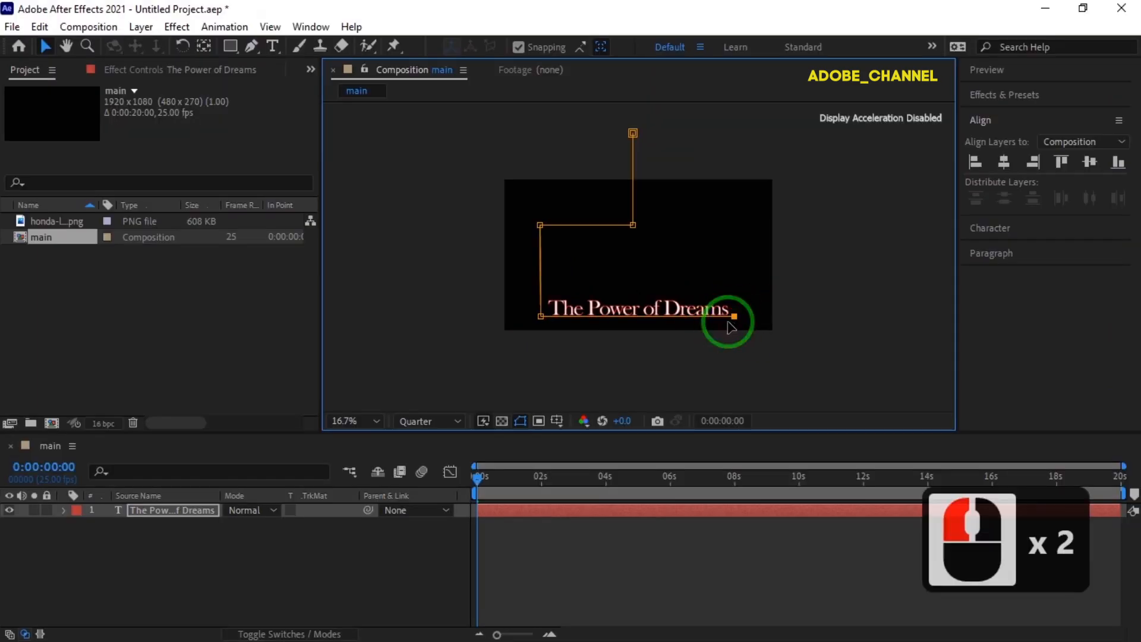
Set the tagline layer's text path option to Mask 1
{"action": "left_click", "coordinate": [62, 510]}
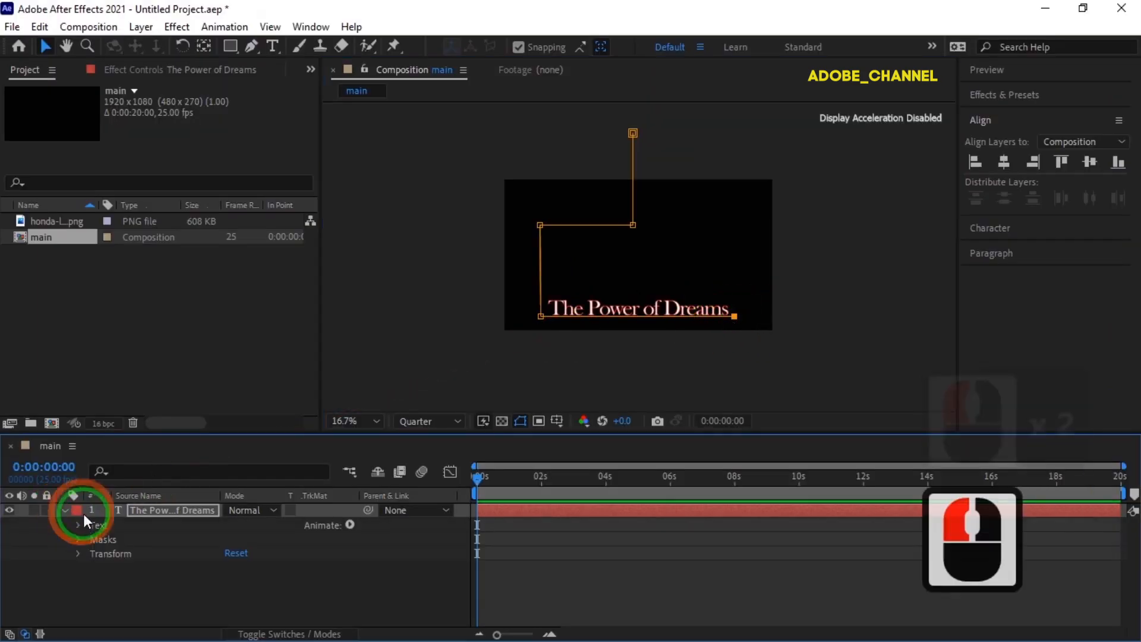
{"action": "left_click", "coordinate": [80, 525]}
{"action": "left_click", "coordinate": [95, 552]}
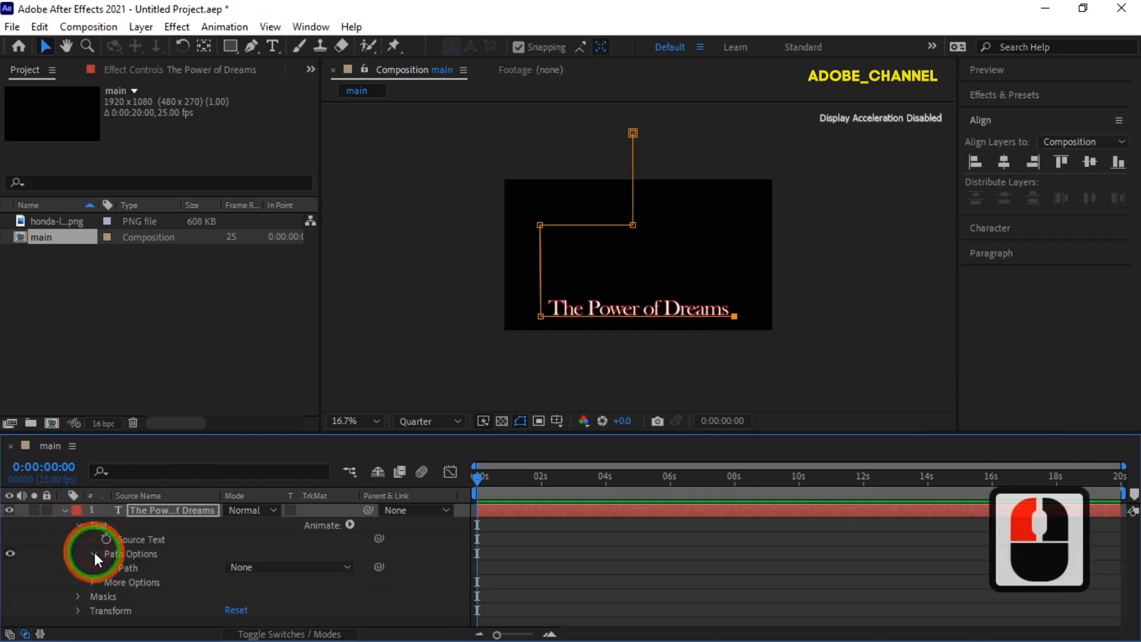
{"action": "left_click", "coordinate": [348, 571]}
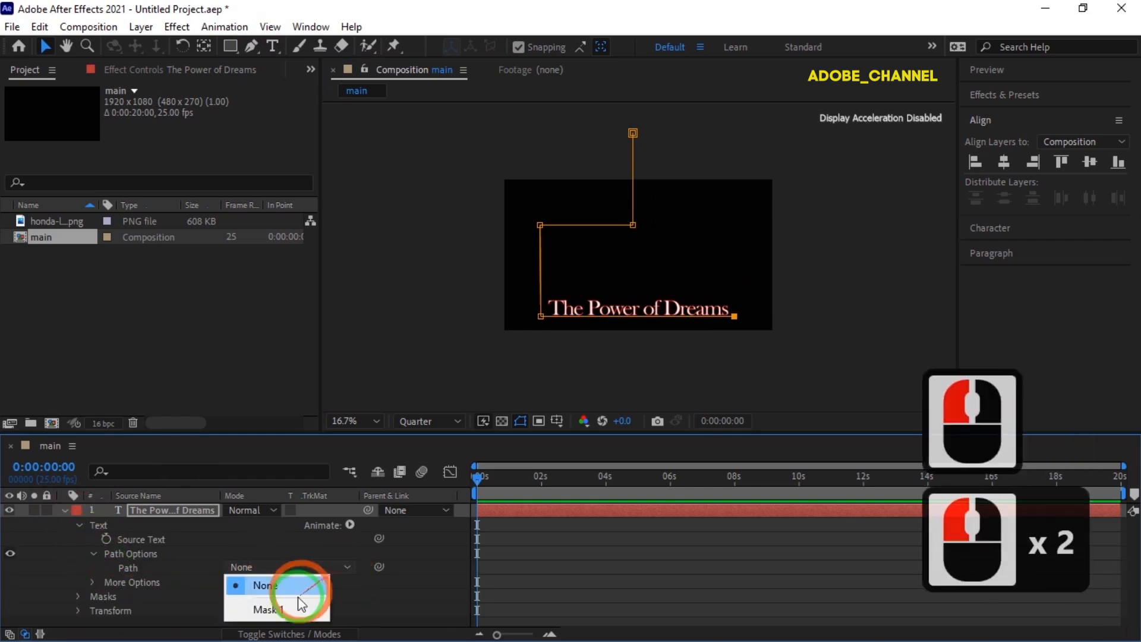
{"action": "left_click", "coordinate": [284, 607]}
Keyframe the tagline's First Margin at 0 seconds with a value of -1047
{"action": "scroll", "coordinate": [296, 596], "scroll_direction": "down", "scroll_amount": 2}
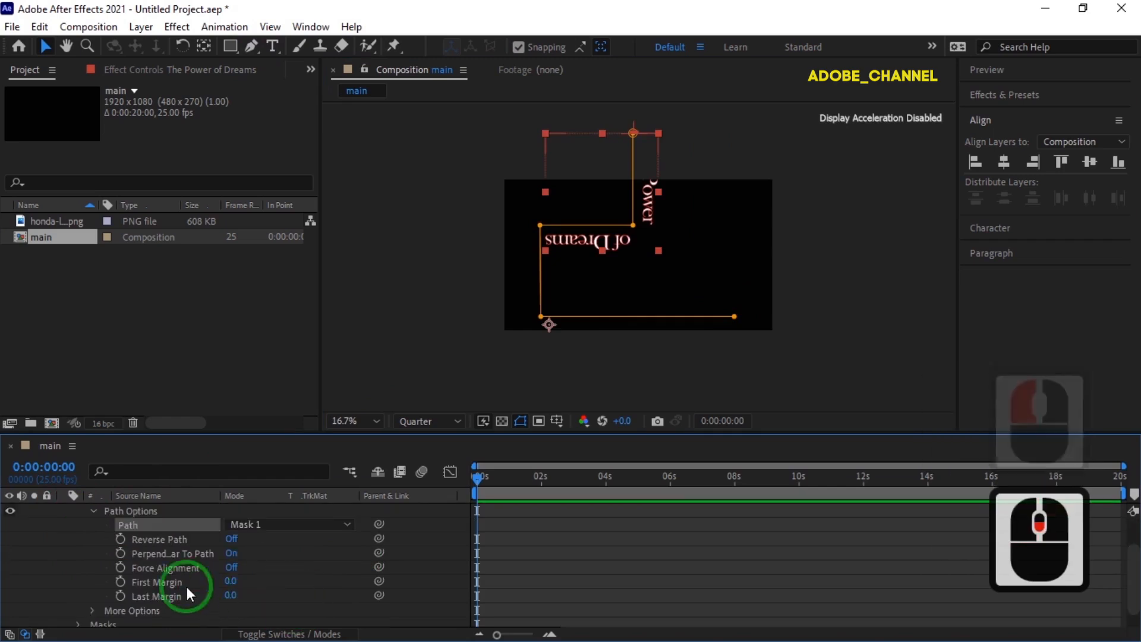
{"action": "left_click", "coordinate": [120, 580]}
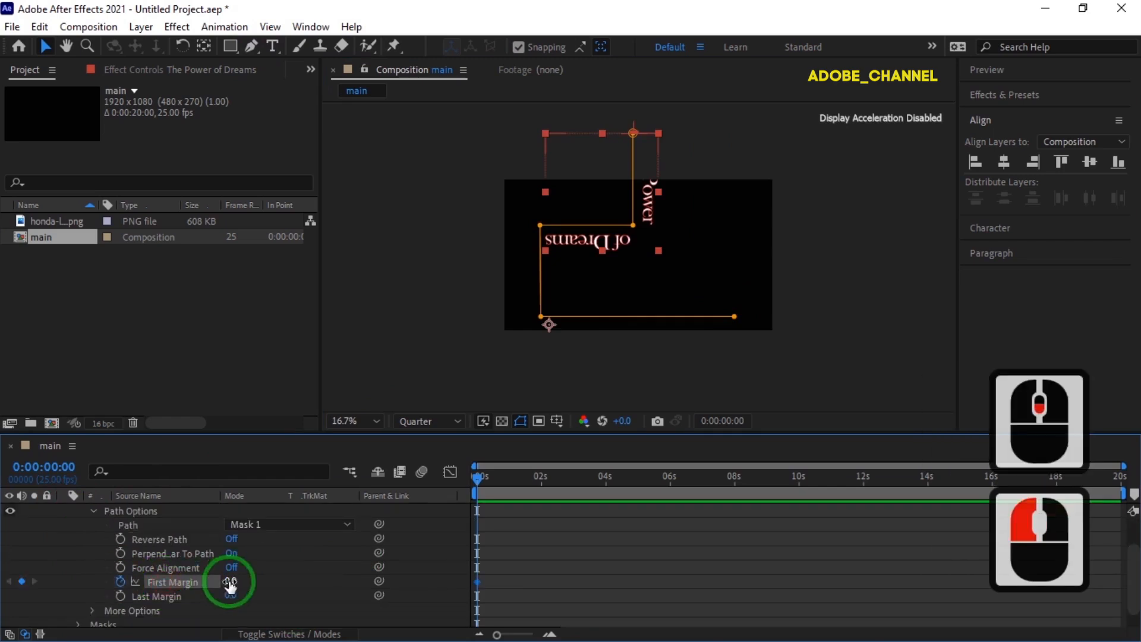
{"action": "left_click_drag", "start_coordinate": [231, 580], "coordinate": [89, 582]}
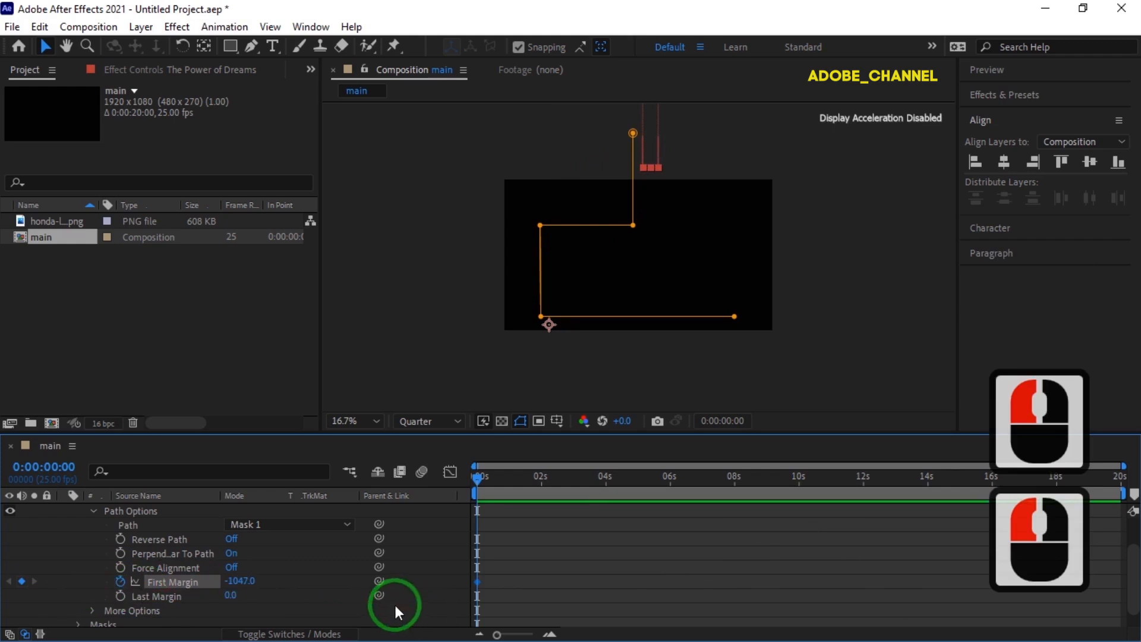
Set the tagline's First Margin to 2055 at 8 seconds so the text sits along the path's final segment
{"action": "left_click", "coordinate": [70, 464]}
{"action": "type", "text": "800"}
{"action": "key", "text": "Return"}
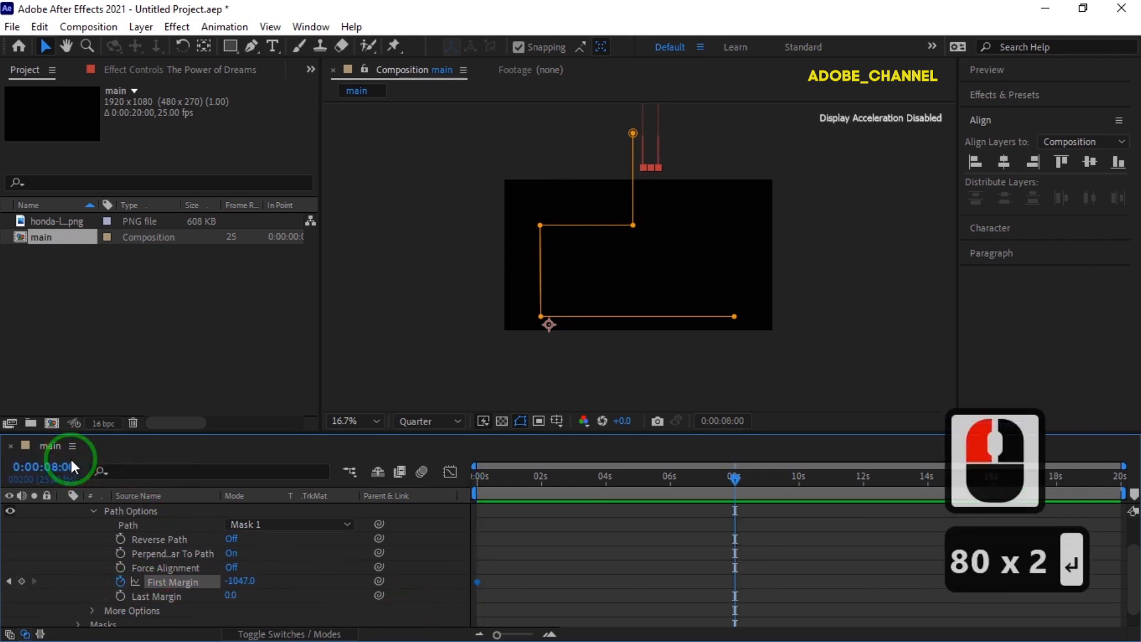
{"action": "left_click_drag", "start_coordinate": [238, 580], "coordinate": [954, 576]}
{"action": "left_click_drag", "start_coordinate": [236, 581], "coordinate": [1121, 565]}
{"action": "left_click", "coordinate": [231, 585]}
{"action": "left_click_drag", "start_coordinate": [239, 582], "coordinate": [348, 581]}
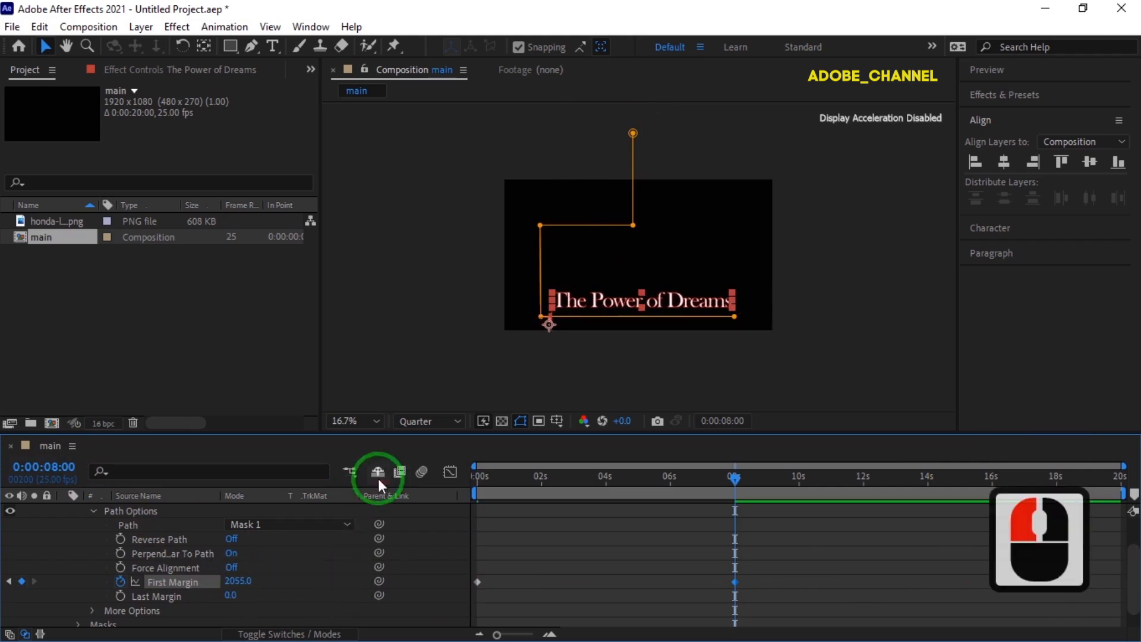
Centre the tagline layer horizontally in the composition, then collapse its properties and deselect it
{"action": "scroll", "coordinate": [202, 523], "scroll_direction": "up", "scroll_amount": 5}
{"action": "left_click", "coordinate": [188, 511]}
{"action": "left_click", "coordinate": [1006, 166]}
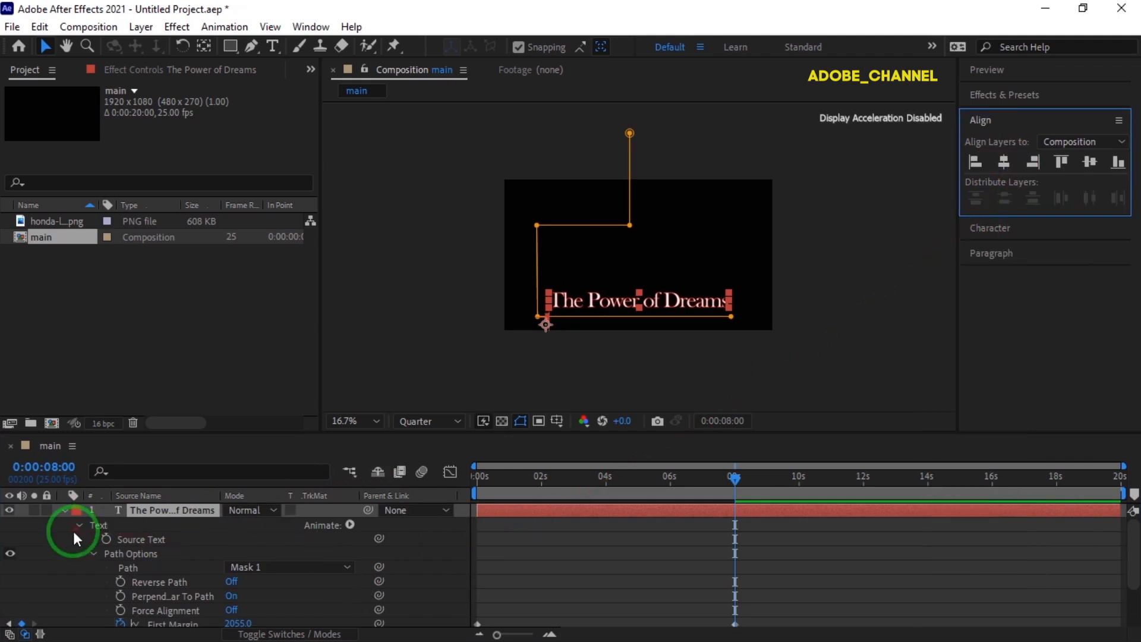
{"action": "left_click", "coordinate": [63, 510]}
{"action": "left_click", "coordinate": [169, 562]}
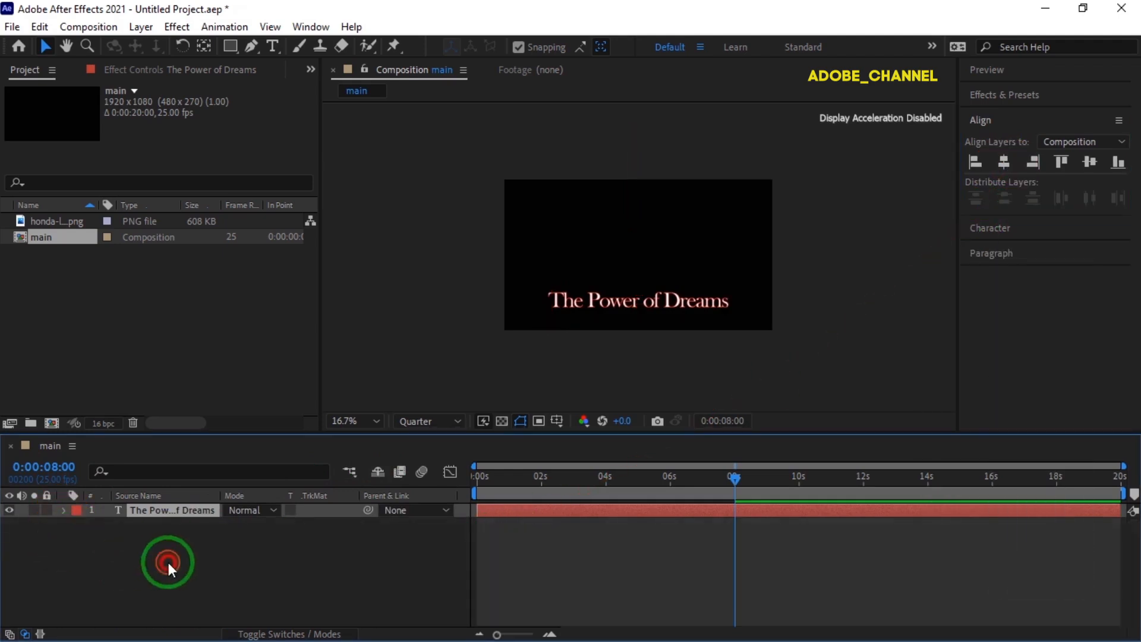
Start a new text layer above the tagline and set its font to Lintsec
{"action": "left_click", "coordinate": [273, 47]}
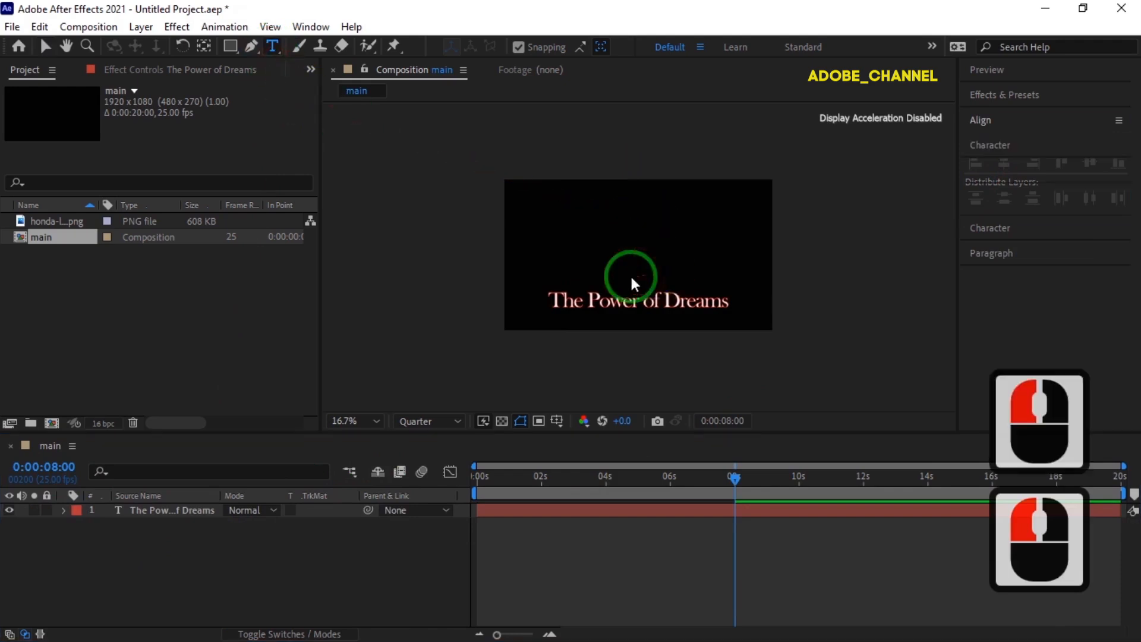
{"action": "scroll", "coordinate": [632, 280], "scroll_direction": "up", "scroll_amount": 1}
{"action": "left_click", "coordinate": [529, 253]}
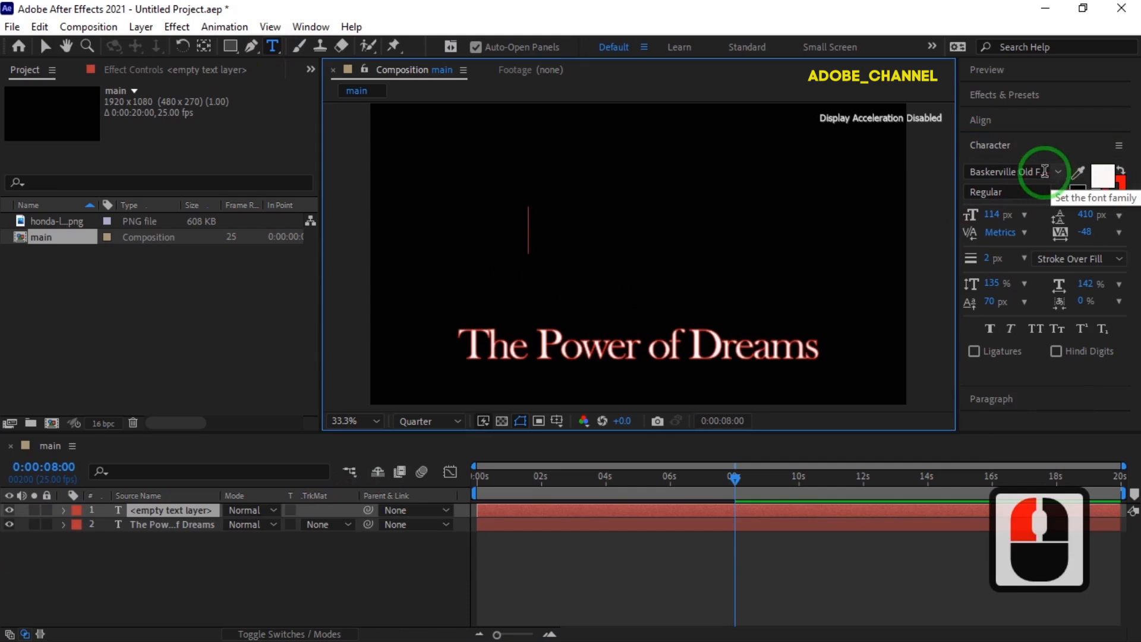
{"action": "left_click", "coordinate": [1058, 174]}
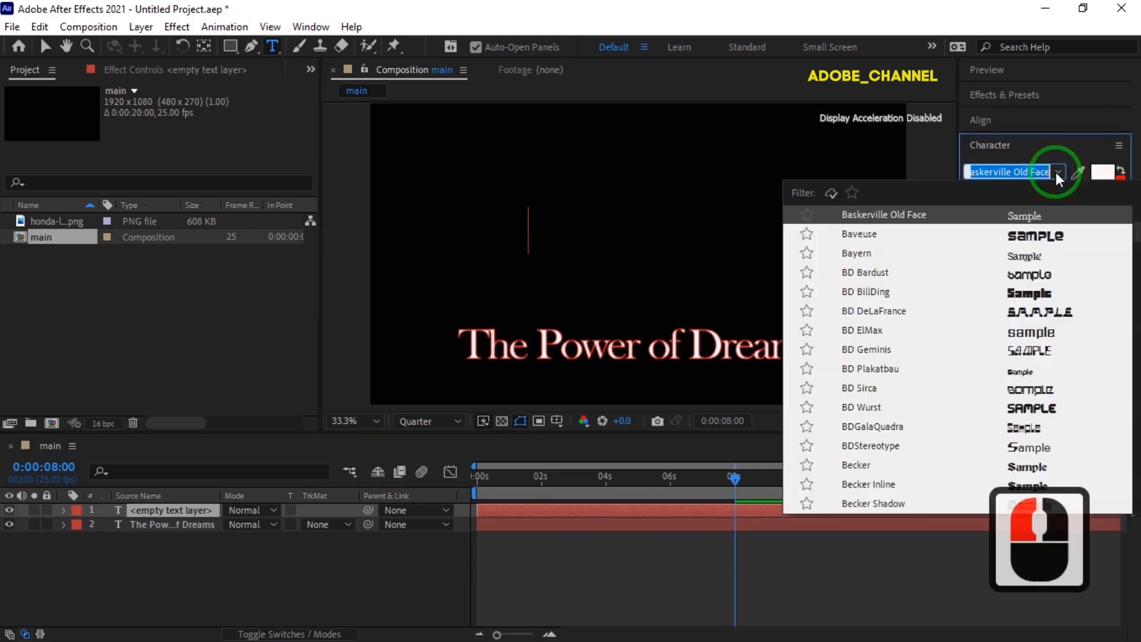
{"action": "type", "text": "lint"}
{"action": "left_click", "coordinate": [943, 212]}
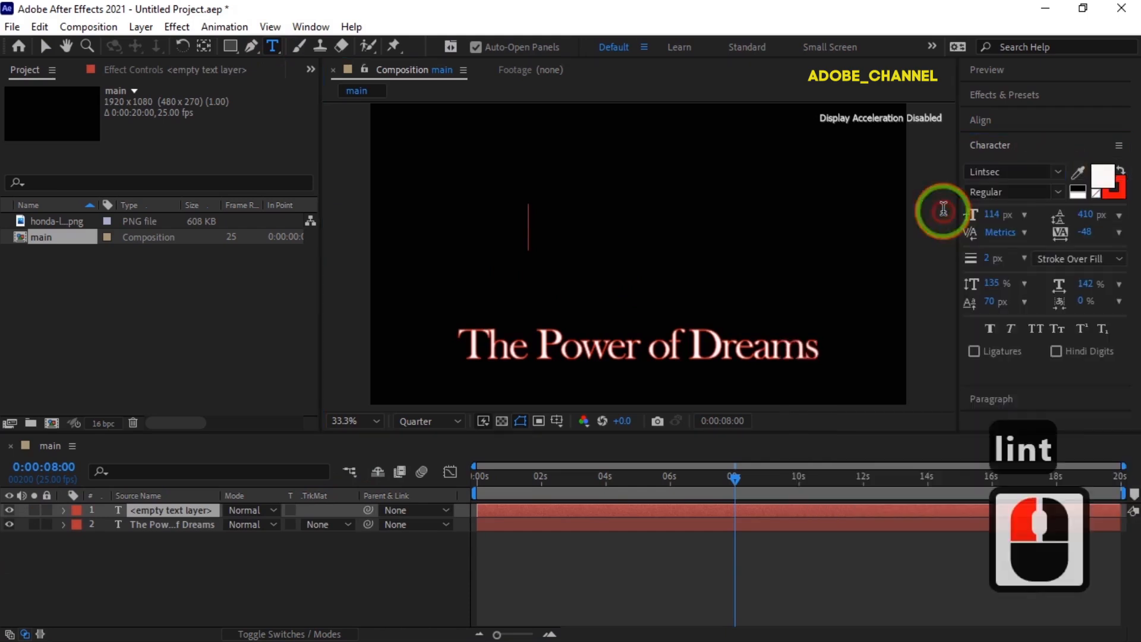
Set the new text's font size to 127 px and its kerning to 118
{"action": "left_click", "coordinate": [991, 215]}
{"action": "type", "text": "127"}
{"action": "key", "text": "Return"}
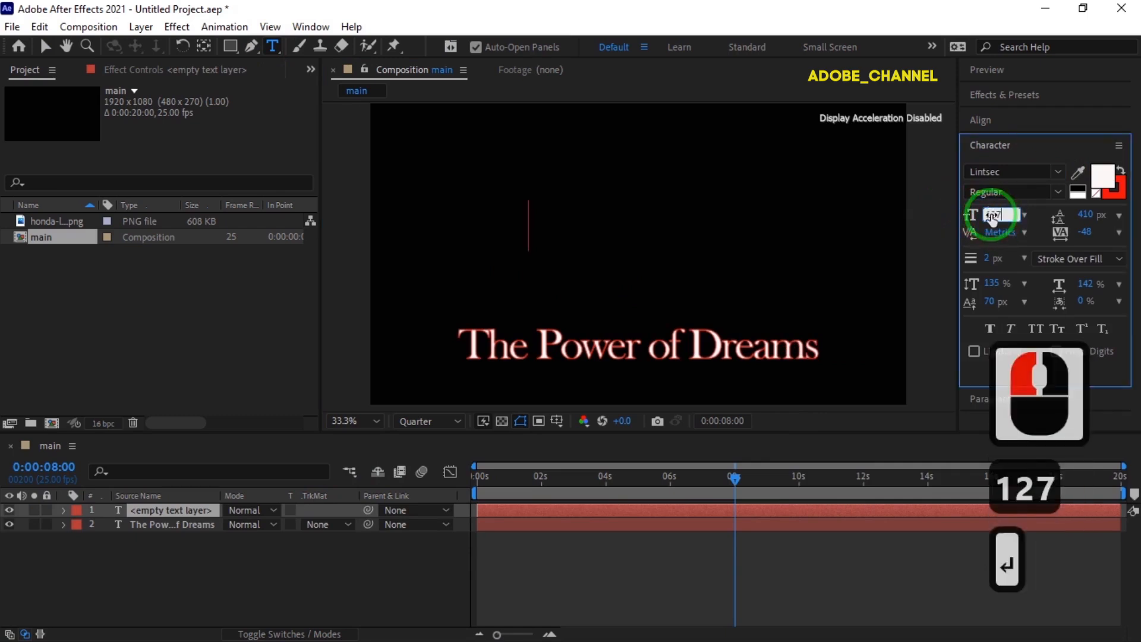
{"action": "left_click", "coordinate": [997, 232]}
{"action": "type", "text": "118"}
{"action": "key", "text": "Return"}
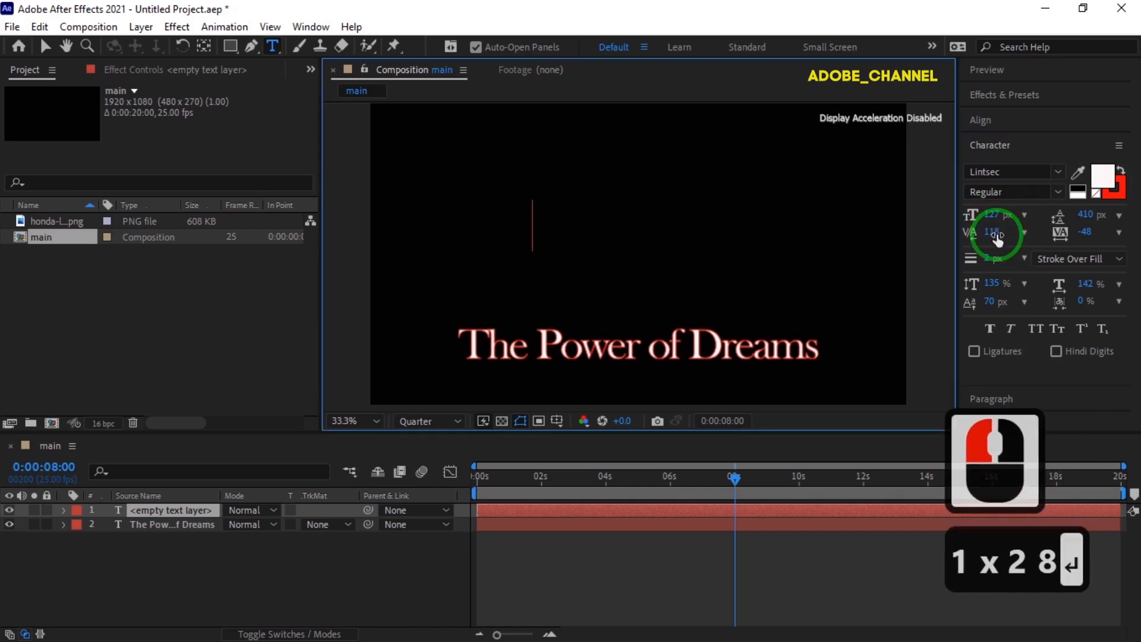
Set the new text's vertical scale to 202% and its horizontal scale to 112%
{"action": "left_click", "coordinate": [996, 284]}
{"action": "type", "text": "202"}
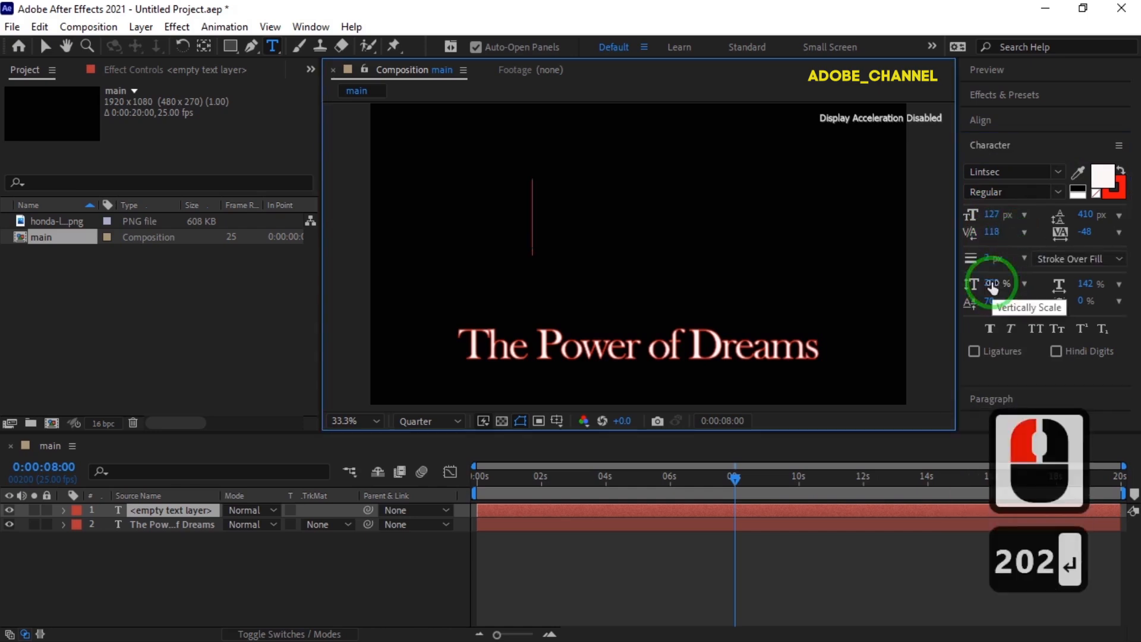
{"action": "left_click", "coordinate": [1089, 284]}
{"action": "type", "text": "112"}
{"action": "key", "text": "Return"}
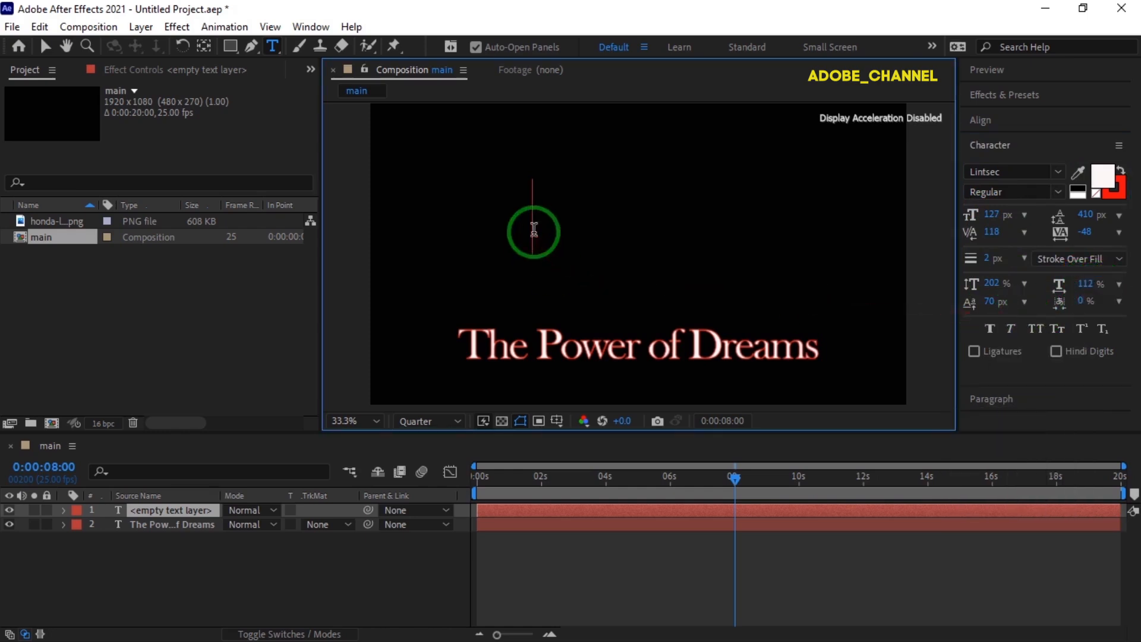
Enter the text "honda" in the new text layer
{"action": "left_click", "coordinate": [533, 231]}
{"action": "type", "text": "h"}
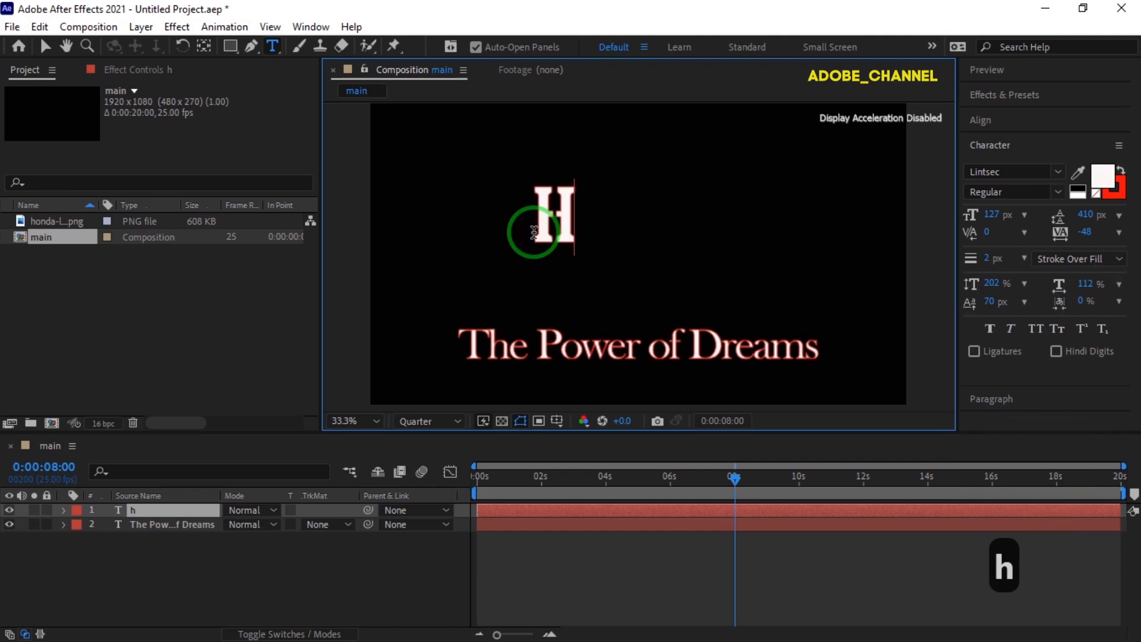
{"action": "type", "text": "onda"}
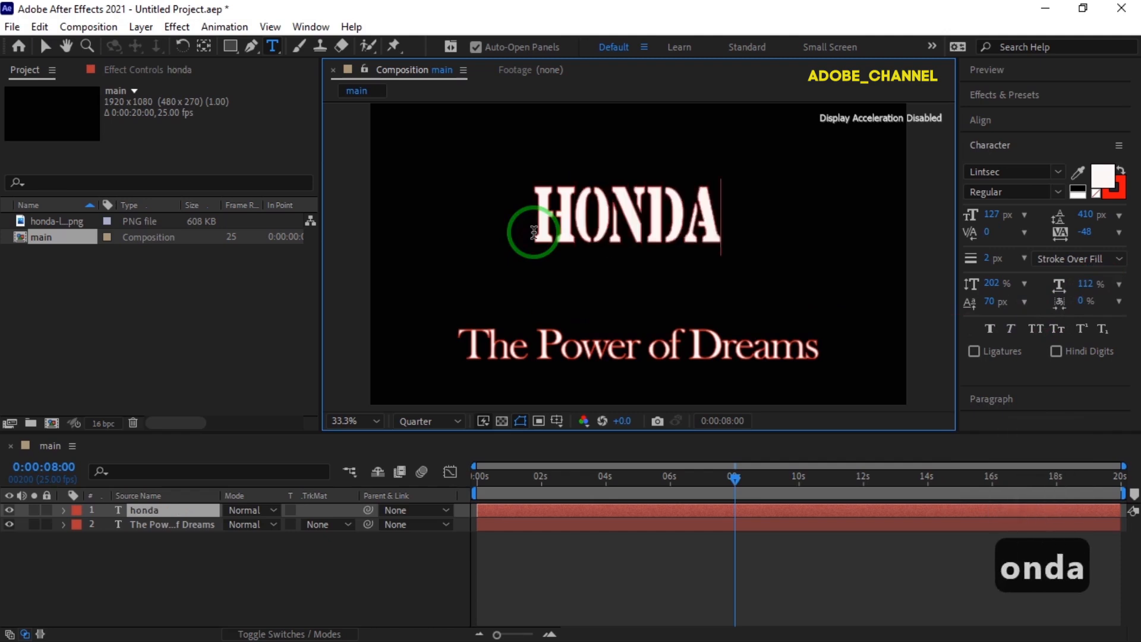
Give the whole HONDA text a red fill and remove its stroke
{"action": "left_click", "coordinate": [723, 219]}
{"action": "left_click_drag", "start_coordinate": [722, 219], "coordinate": [517, 220]}
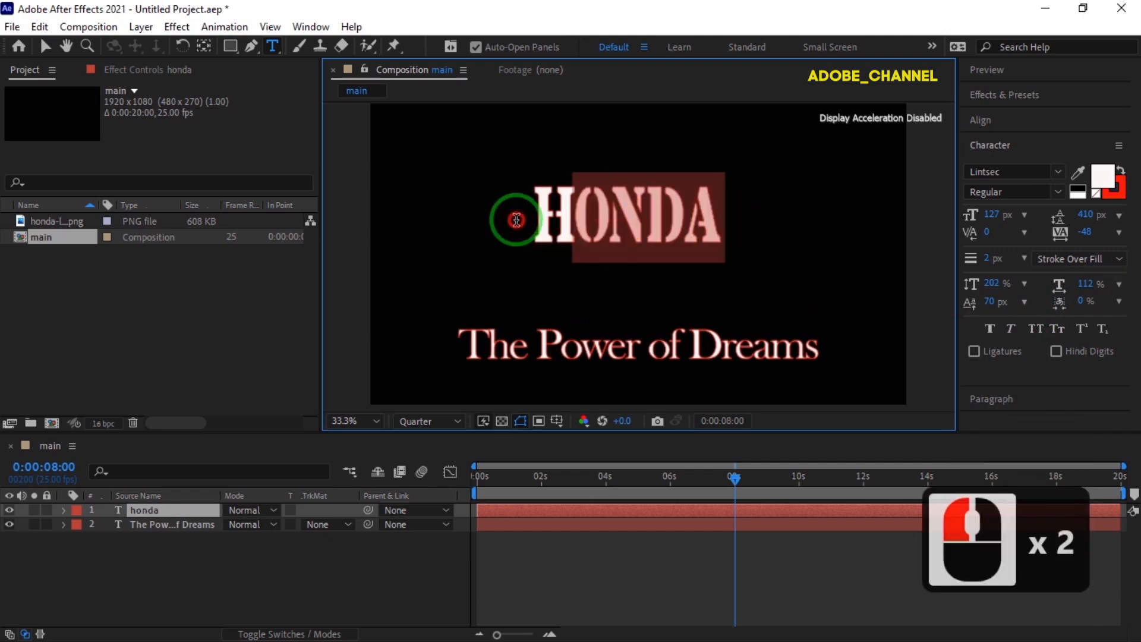
{"action": "triple_click", "coordinate": [542, 216]}
{"action": "left_click", "coordinate": [1102, 176]}
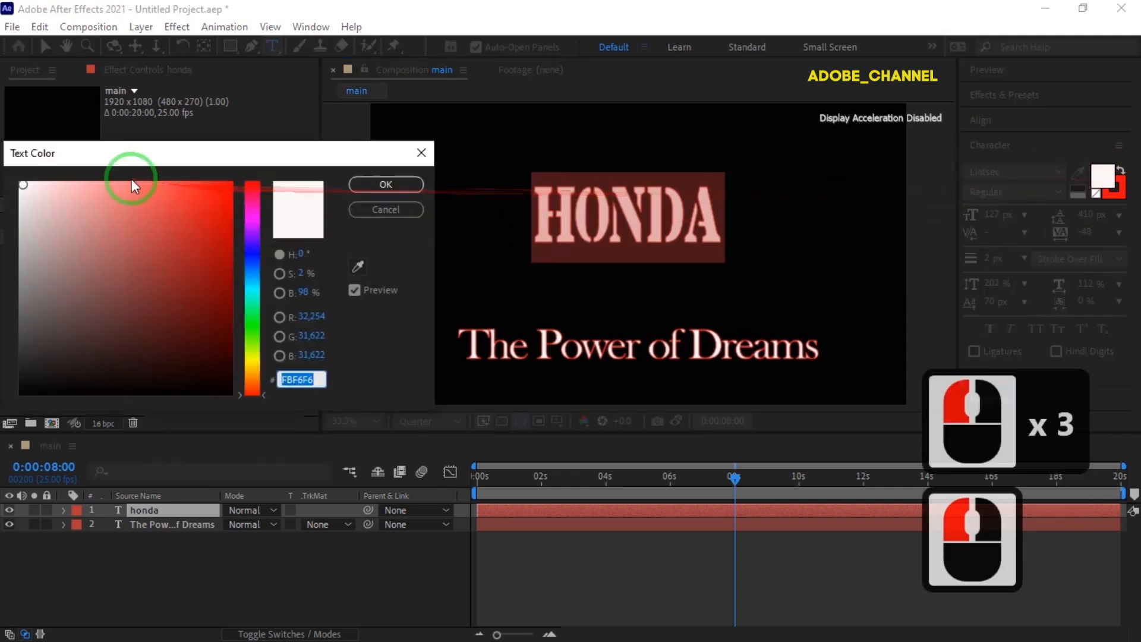
{"action": "left_click", "coordinate": [221, 190]}
{"action": "left_click", "coordinate": [385, 185]}
{"action": "left_click", "coordinate": [1116, 186]}
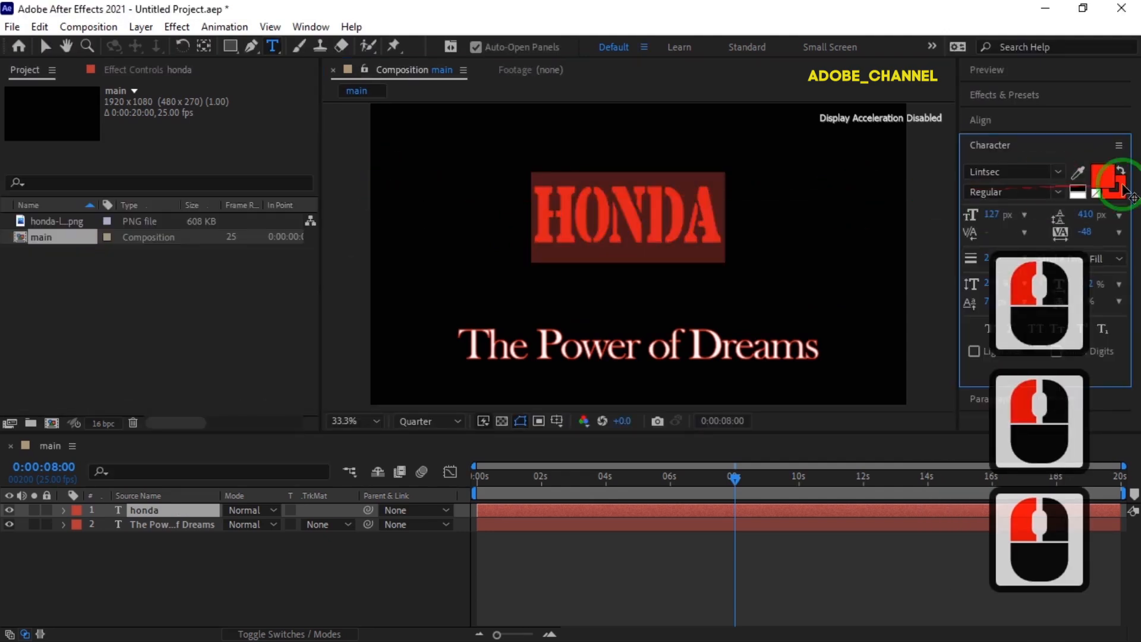
{"action": "left_click", "coordinate": [1096, 194]}
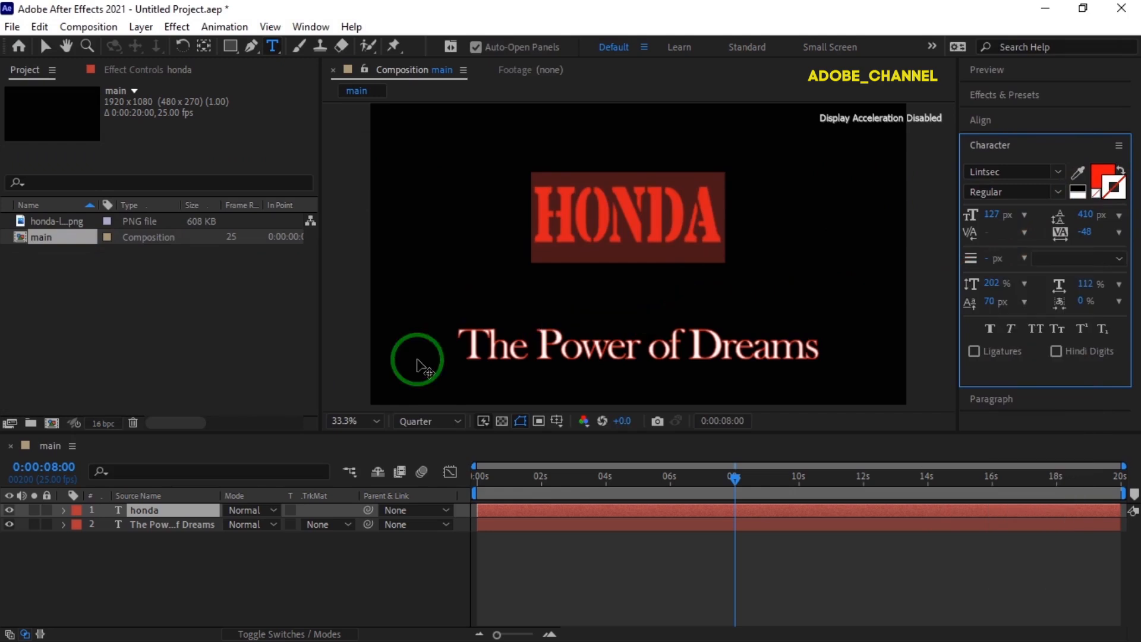
Draw an open L-shaped mask path on the honda layer, descending from above the frame and running horizontally just above the tagline
{"action": "left_click", "coordinate": [247, 48]}
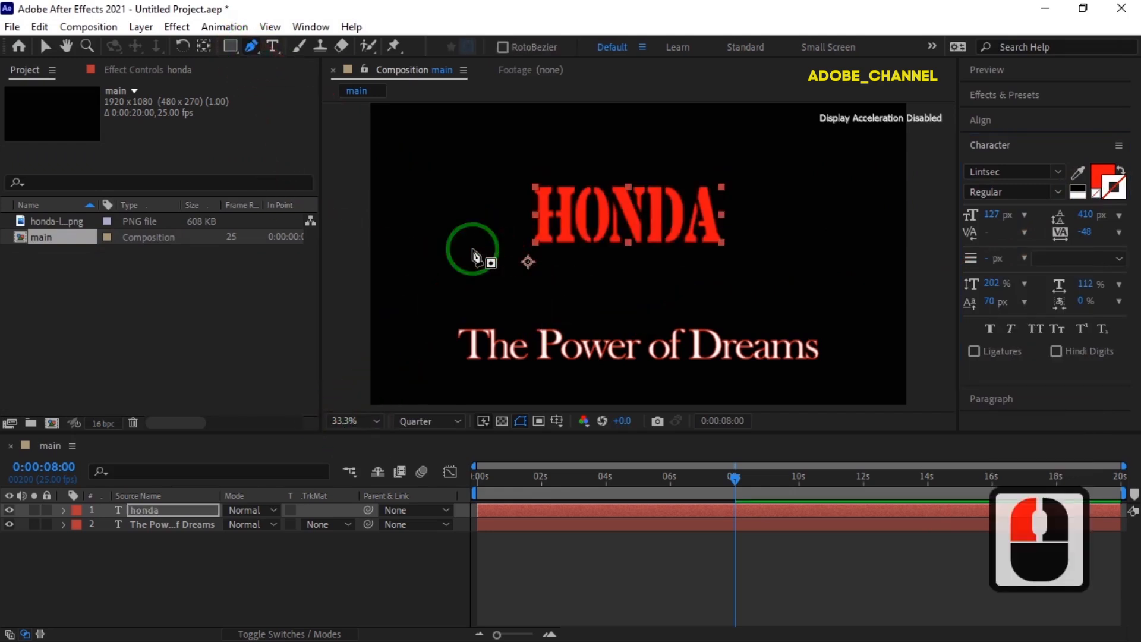
{"action": "scroll", "coordinate": [484, 254], "scroll_direction": "down", "scroll_amount": 2}
{"action": "left_click", "coordinate": [539, 134]}
{"action": "left_click", "coordinate": [546, 285]}
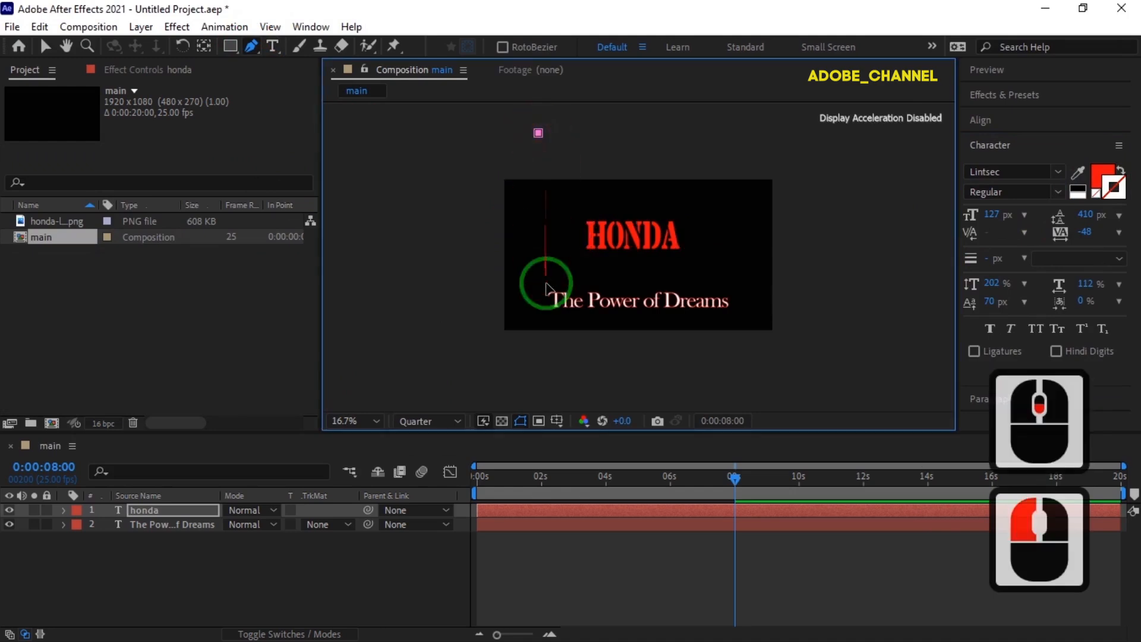
{"action": "left_click", "coordinate": [546, 281]}
{"action": "left_click_drag", "start_coordinate": [545, 280], "coordinate": [538, 281]}
{"action": "left_click", "coordinate": [705, 286]}
{"action": "left_click_drag", "start_coordinate": [704, 286], "coordinate": [704, 281]}
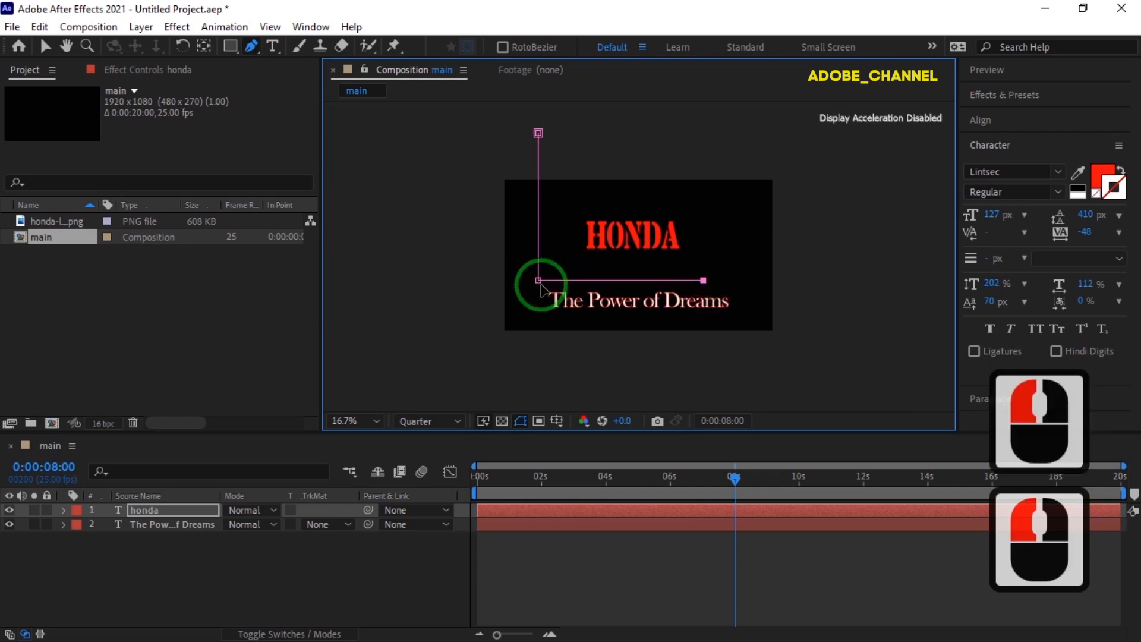
{"action": "left_click_drag", "start_coordinate": [538, 280], "coordinate": [538, 284]}
{"action": "left_click_drag", "start_coordinate": [704, 280], "coordinate": [724, 285]}
{"action": "left_click", "coordinate": [635, 256]}
{"action": "left_click", "coordinate": [45, 46]}
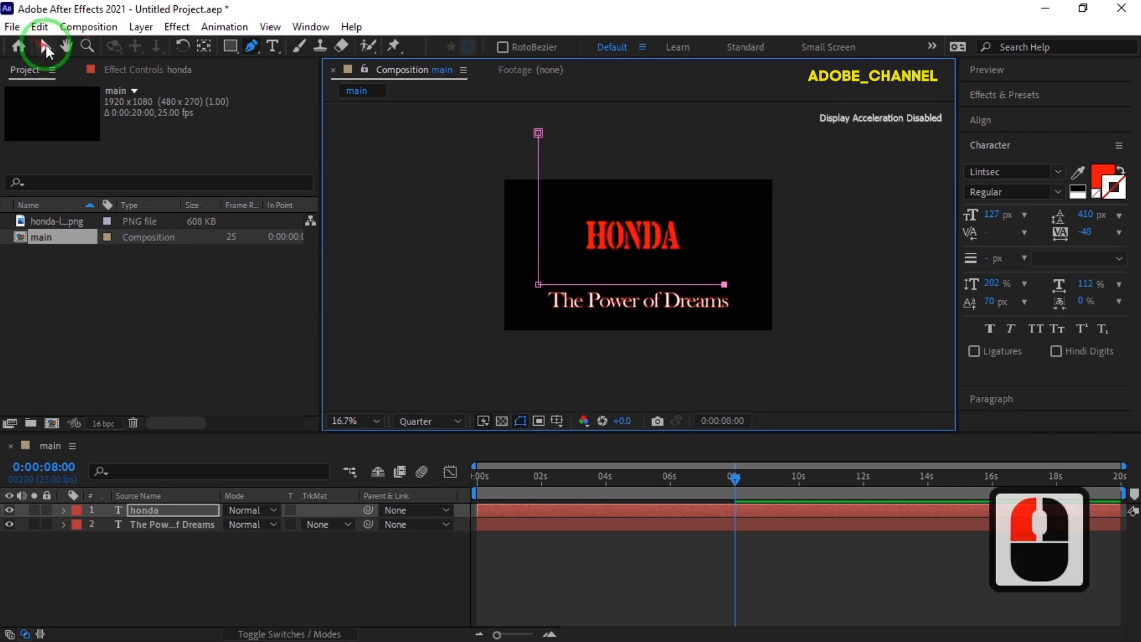
Set Mask 1 as the text path in the honda layer's Path Options
{"action": "left_click", "coordinate": [651, 238]}
{"action": "left_click", "coordinate": [176, 510]}
{"action": "left_click", "coordinate": [64, 510]}
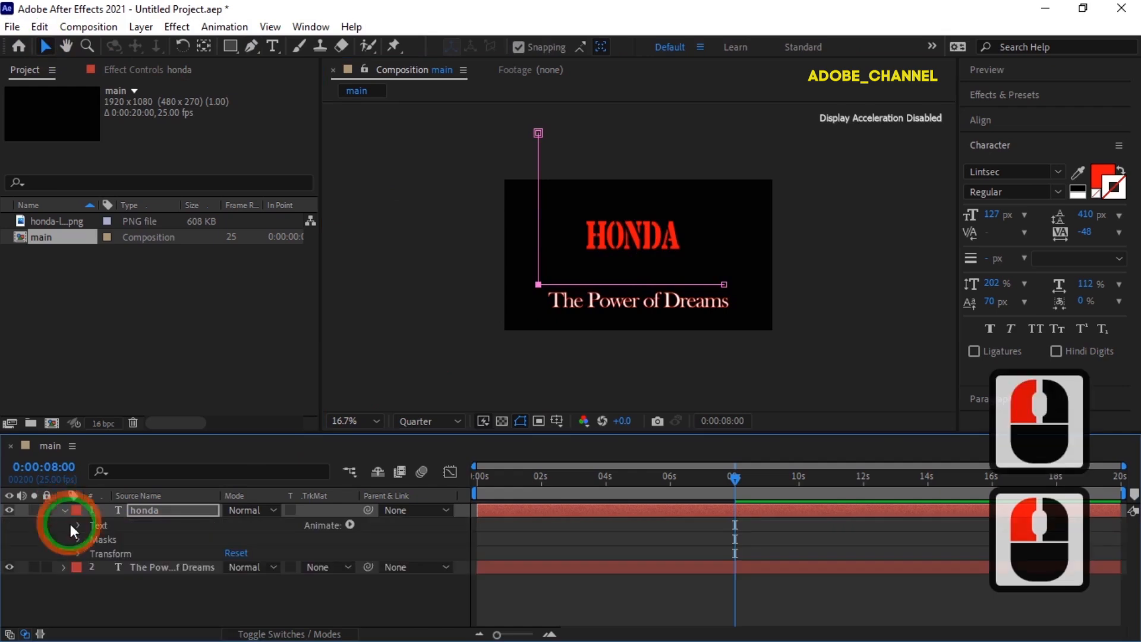
{"action": "left_click", "coordinate": [92, 552]}
{"action": "left_click", "coordinate": [300, 570]}
{"action": "left_click", "coordinate": [313, 609]}
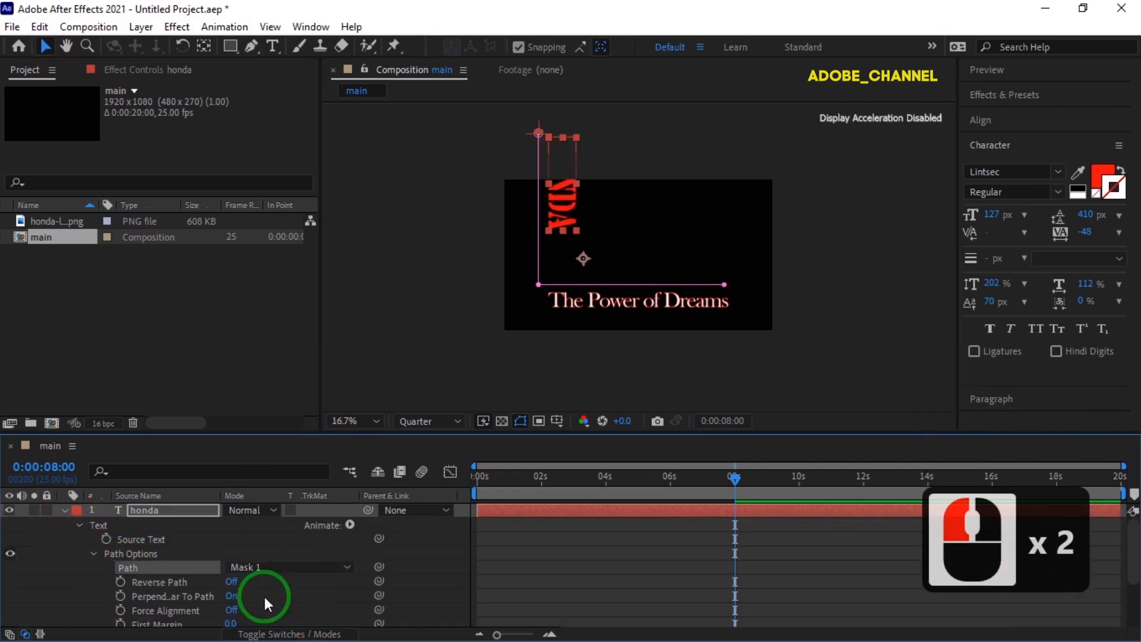
Keyframe the HONDA text's First Margin at 0:00:08:05 with a value of -430
{"action": "scroll", "coordinate": [526, 588], "scroll_direction": "down", "scroll_amount": 2}
{"action": "left_click", "coordinate": [43, 466]}
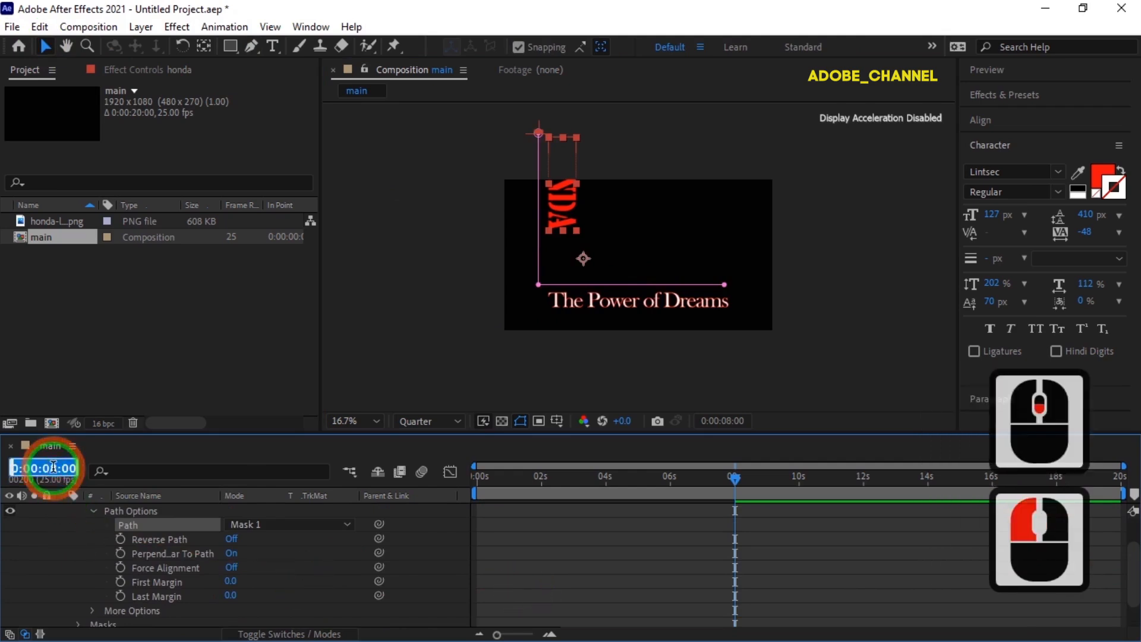
{"action": "type", "text": "805"}
{"action": "key", "text": "Return"}
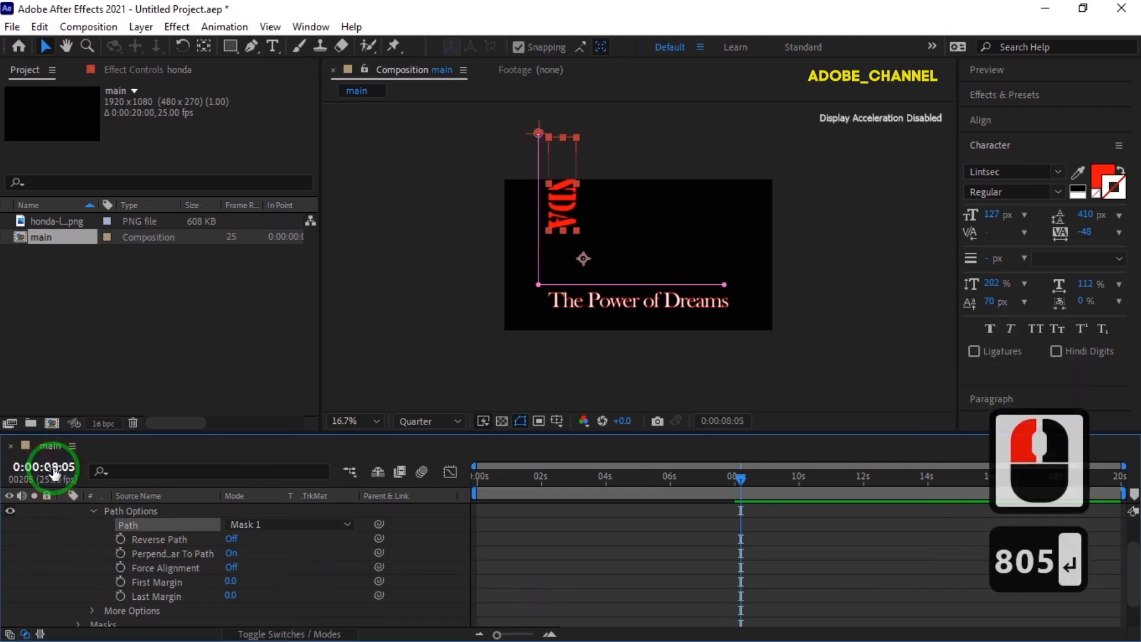
{"action": "left_click", "coordinate": [120, 581]}
{"action": "left_click_drag", "start_coordinate": [231, 586], "coordinate": [49, 577]}
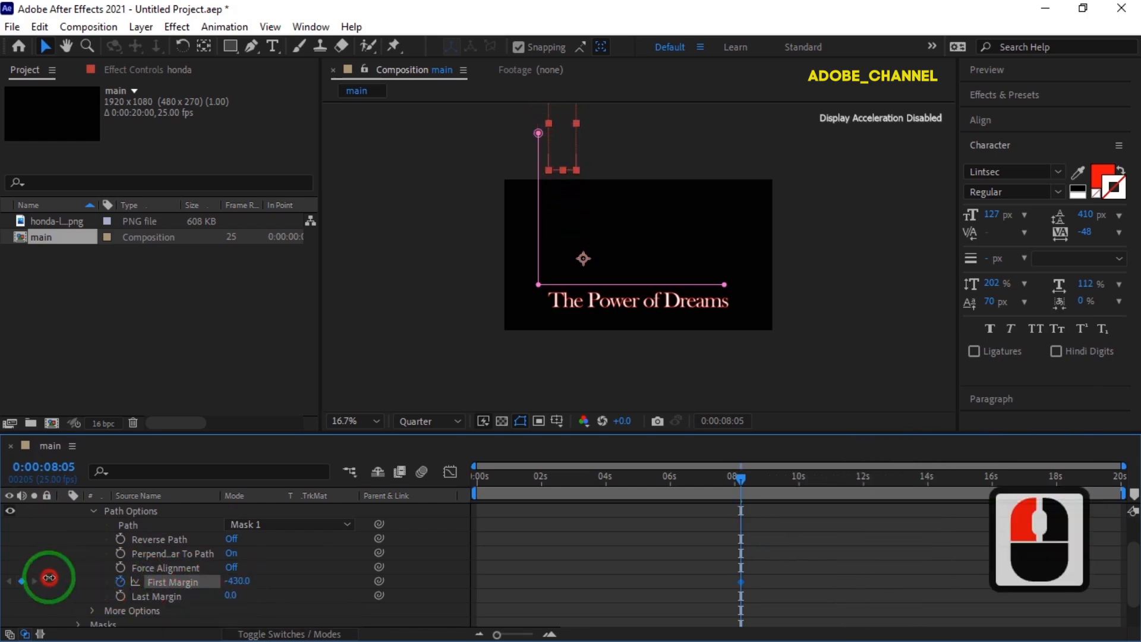
Set the HONDA text's First Margin to 1402 at 0:00:12:00
{"action": "left_click", "coordinate": [48, 468]}
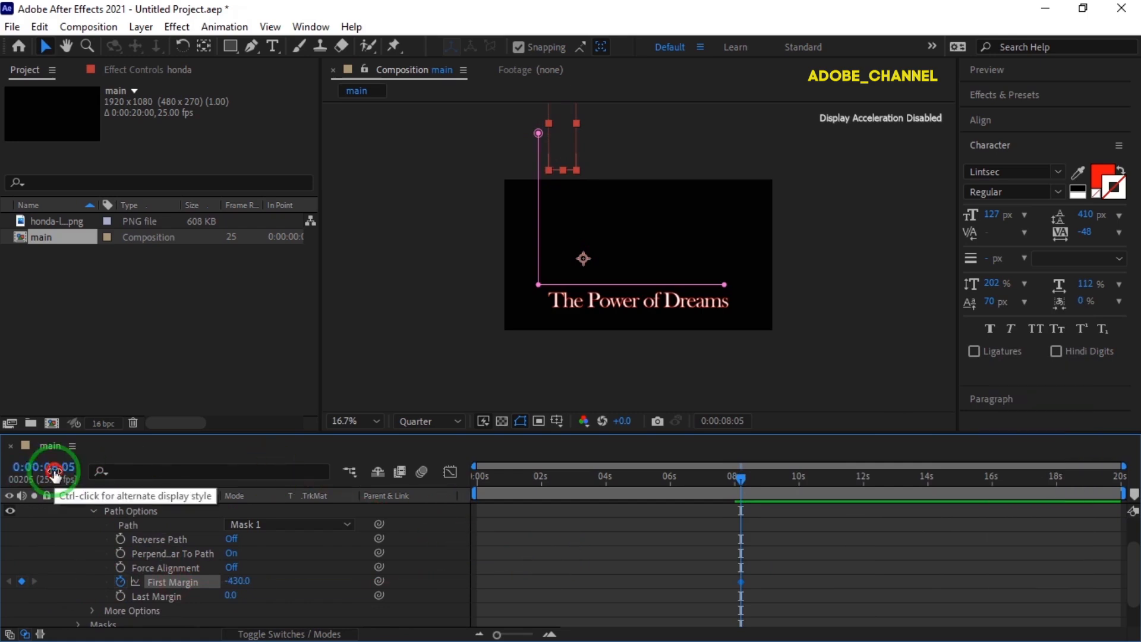
{"action": "type", "text": "1200"}
{"action": "key", "text": "Return"}
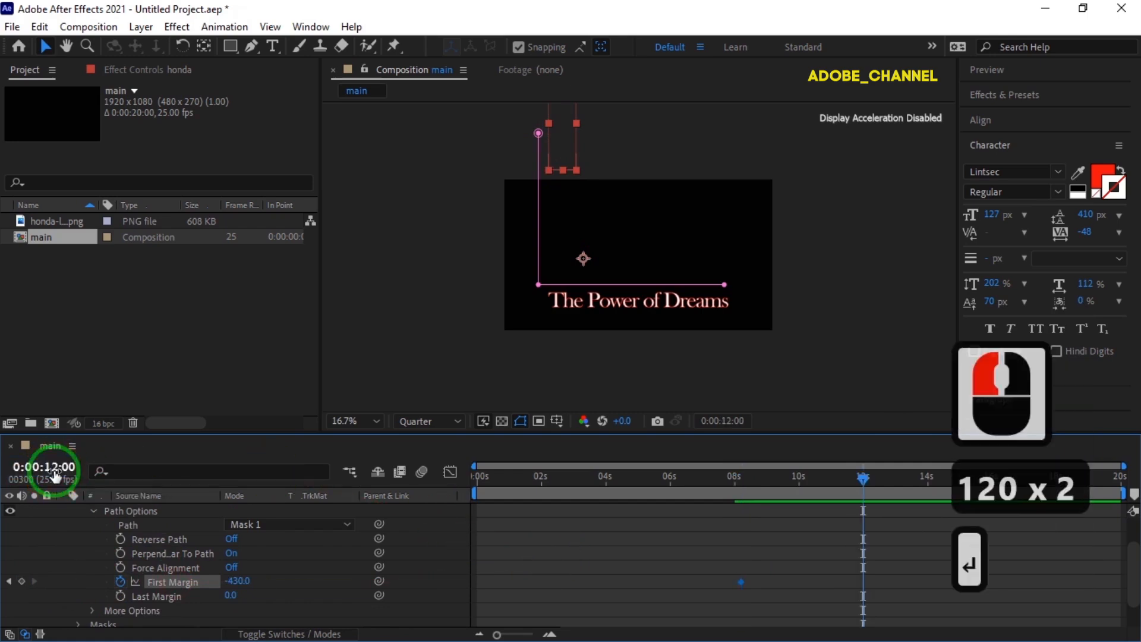
{"action": "left_click_drag", "start_coordinate": [233, 581], "coordinate": [661, 585]}
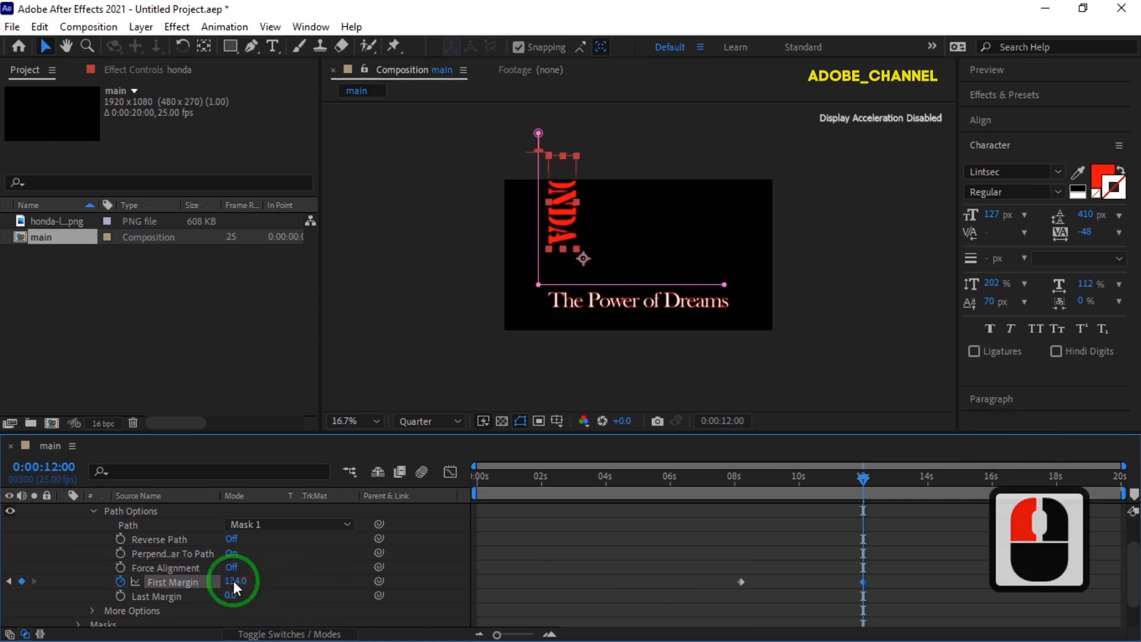
{"action": "left_click_drag", "start_coordinate": [231, 584], "coordinate": [398, 586]}
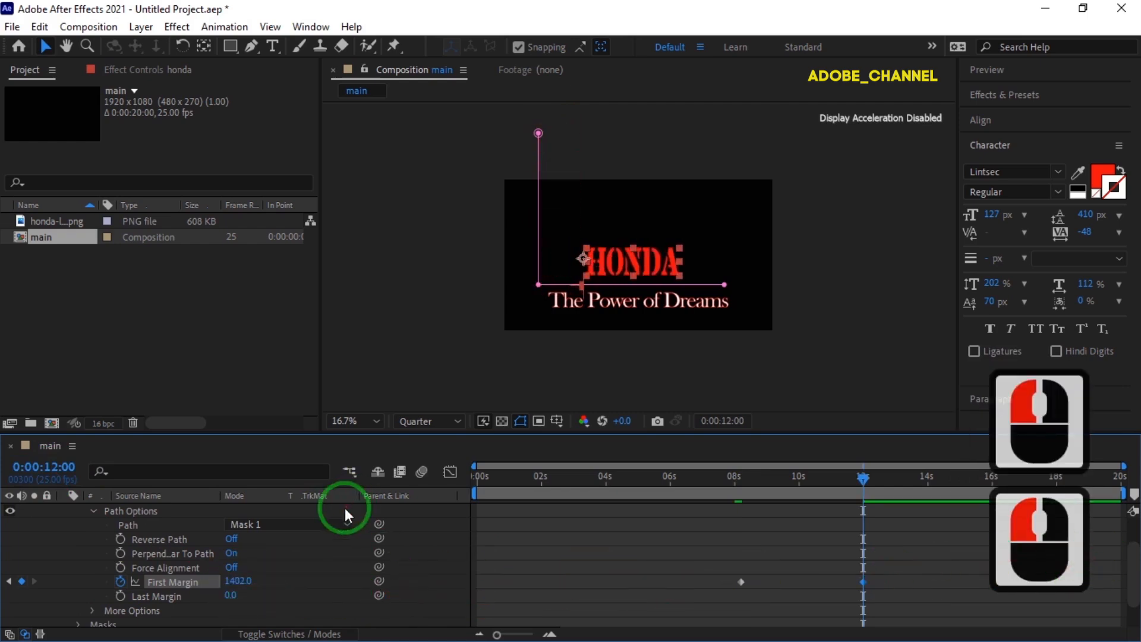
Center the HONDA text horizontally in the composition and collapse its layer properties
{"action": "left_click", "coordinate": [1043, 122]}
{"action": "left_click", "coordinate": [1003, 162]}
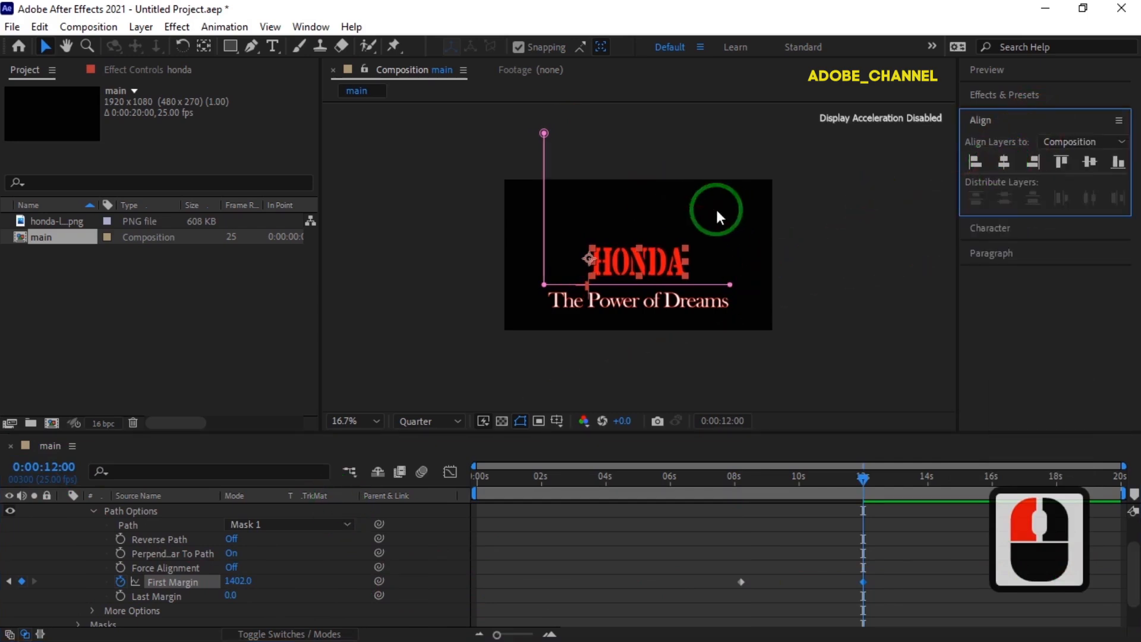
{"action": "scroll", "coordinate": [803, 216], "scroll_direction": "up", "scroll_amount": 2}
{"action": "left_click", "coordinate": [380, 406]}
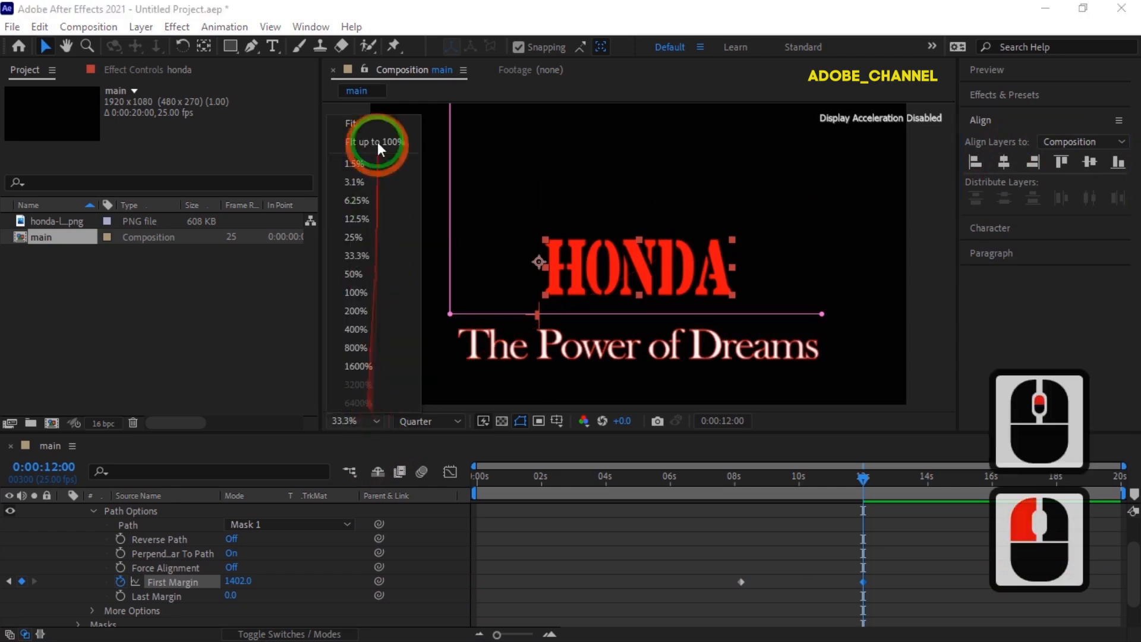
{"action": "left_click", "coordinate": [376, 141]}
{"action": "scroll", "coordinate": [116, 523], "scroll_direction": "up", "scroll_amount": 4}
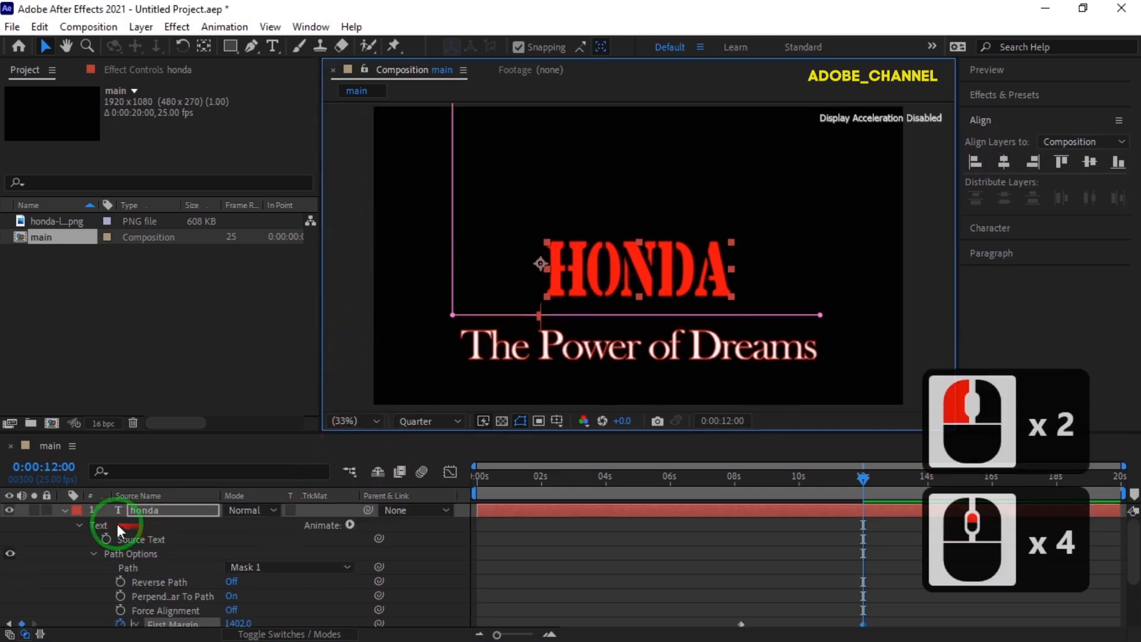
{"action": "left_click", "coordinate": [64, 509]}
{"action": "left_click", "coordinate": [354, 324]}
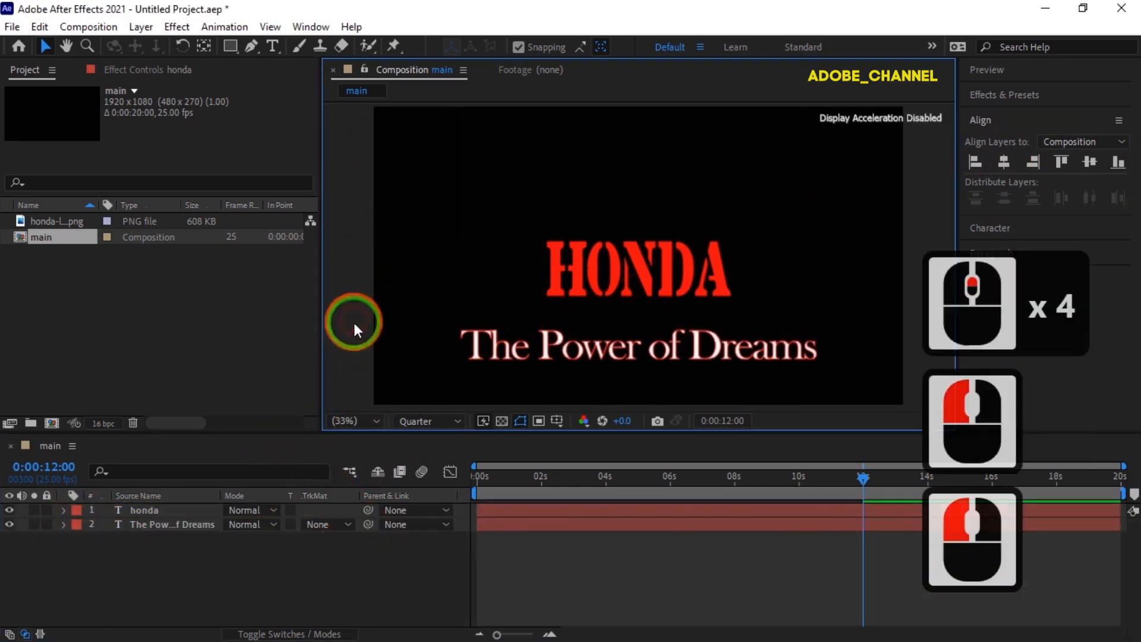
Move the HONDA text down so it sits just above the tagline
{"action": "left_click", "coordinate": [654, 364]}
{"action": "left_click", "coordinate": [640, 274]}
{"action": "left_click_drag", "start_coordinate": [640, 279], "coordinate": [642, 293]}
{"action": "left_click", "coordinate": [231, 449]}
{"action": "left_click", "coordinate": [351, 360]}
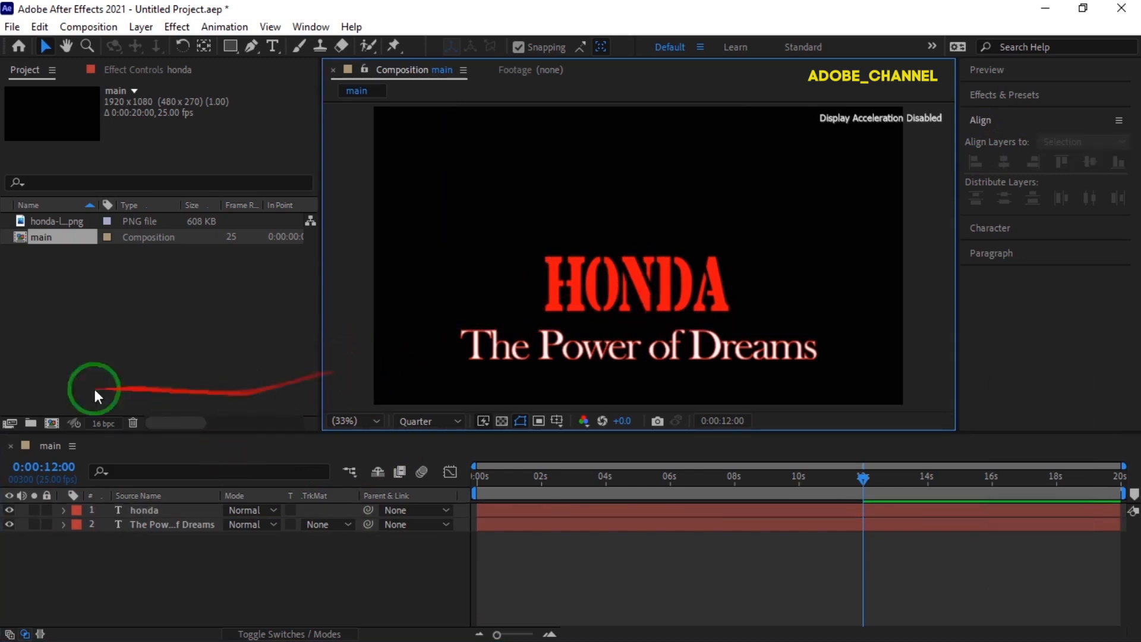
Add honda-logo-.png to the composition as the uppermost layer and scale it to 31%
{"action": "left_click_drag", "start_coordinate": [66, 222], "coordinate": [73, 507]}
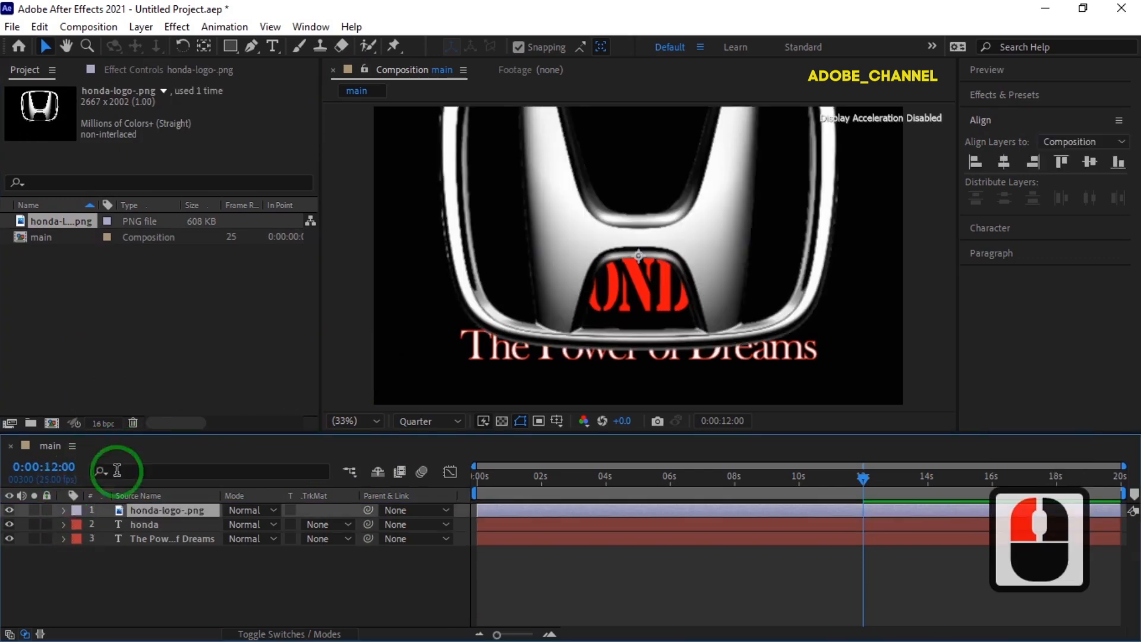
{"action": "key", "text": "s"}
{"action": "left_click_drag", "start_coordinate": [252, 524], "coordinate": [218, 522]}
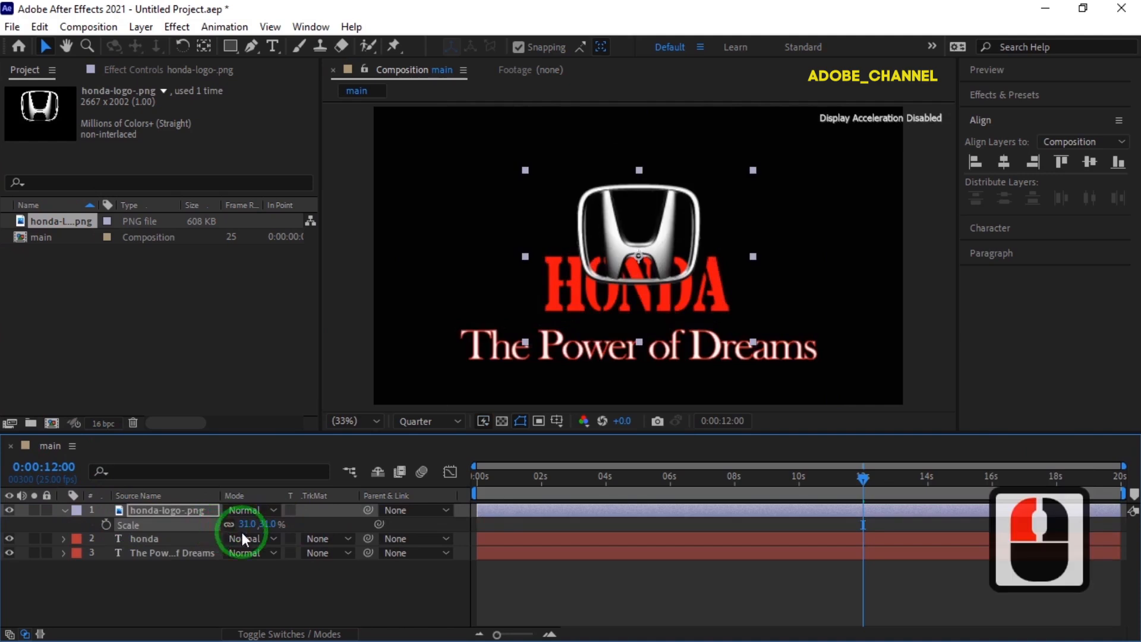
Move the logo above the HONDA text and center it horizontally in the composition
{"action": "left_click_drag", "start_coordinate": [653, 243], "coordinate": [641, 184]}
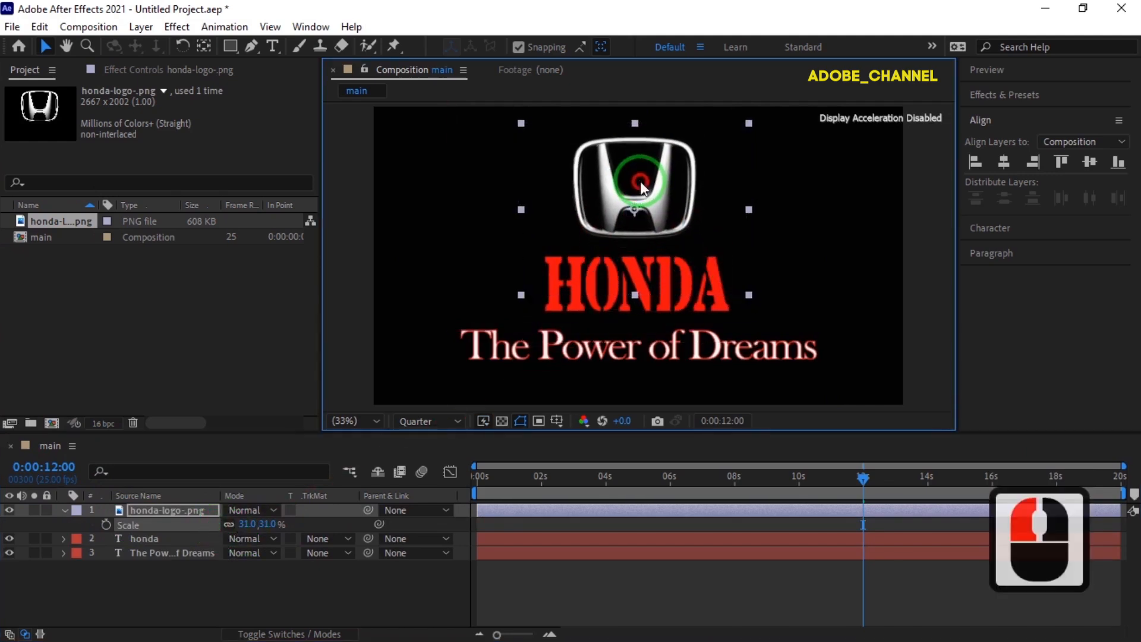
{"action": "left_click", "coordinate": [1004, 161]}
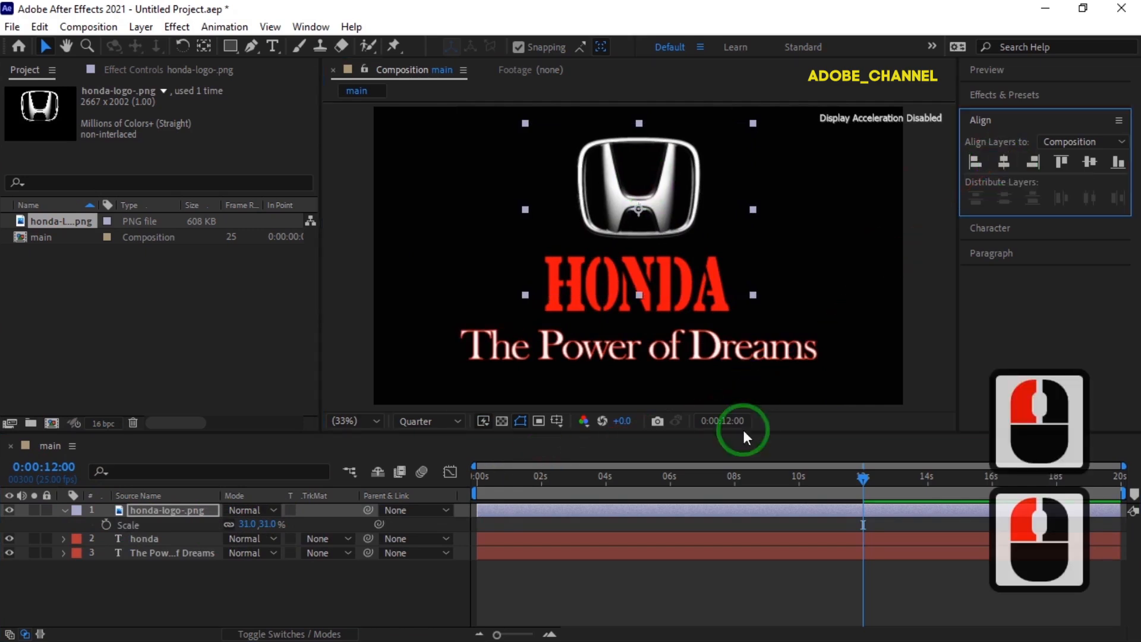
Add a Rotation keyframe of 0° to the logo layer at 0:00:13:18
{"action": "double_click", "coordinate": [54, 468]}
{"action": "type", "text": "13:18"}
{"action": "key", "text": "Return"}
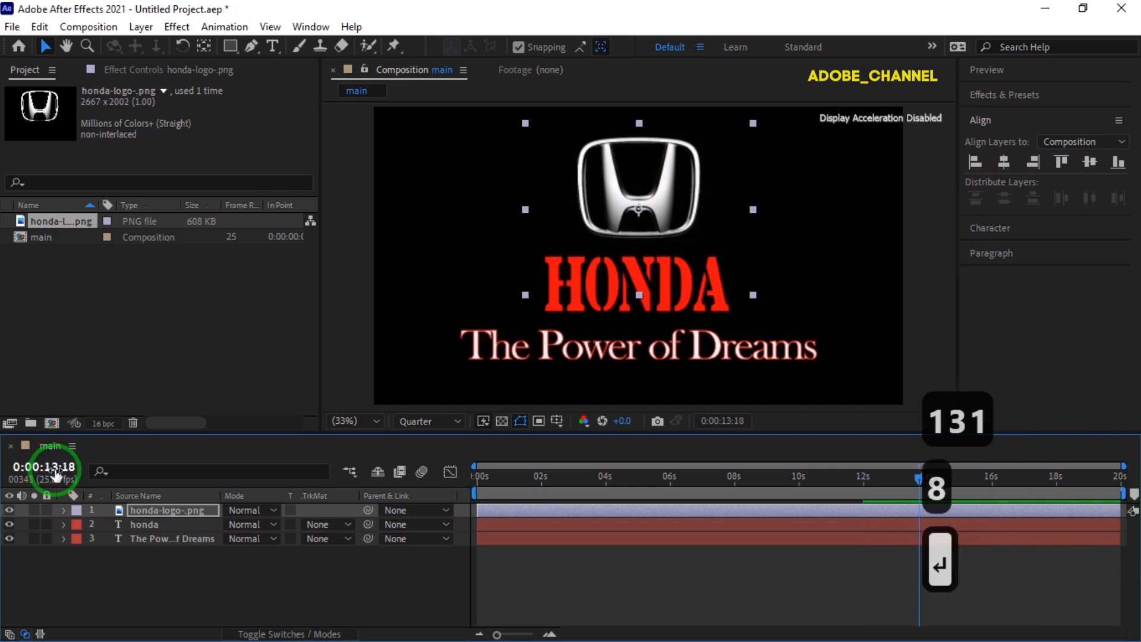
{"action": "left_click", "coordinate": [167, 510]}
{"action": "key", "text": "r"}
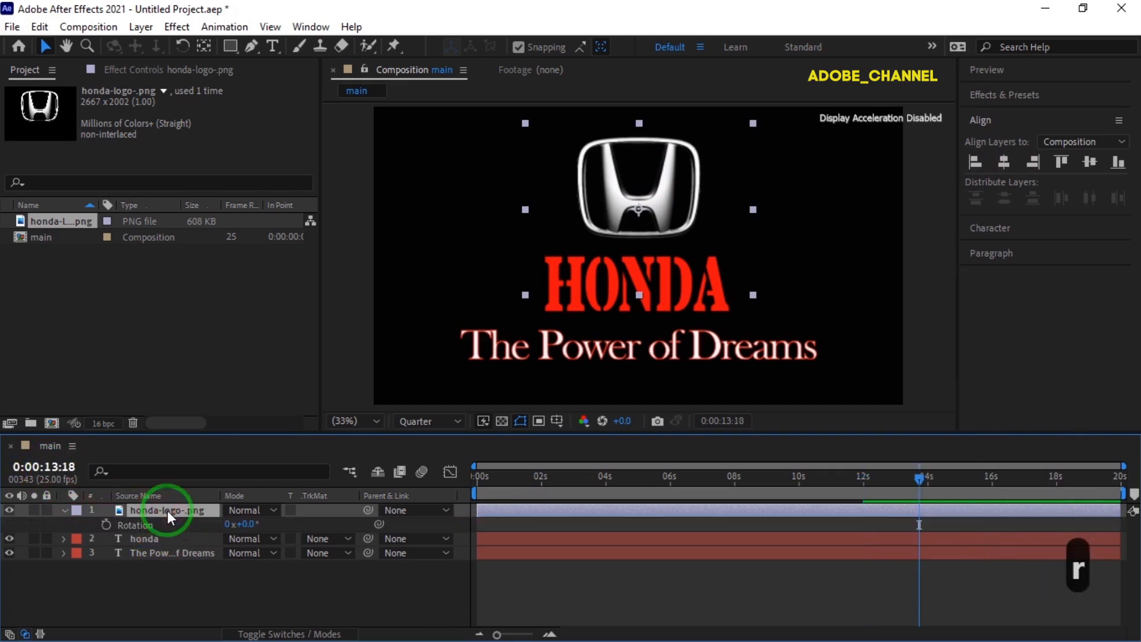
{"action": "left_click", "coordinate": [107, 523]}
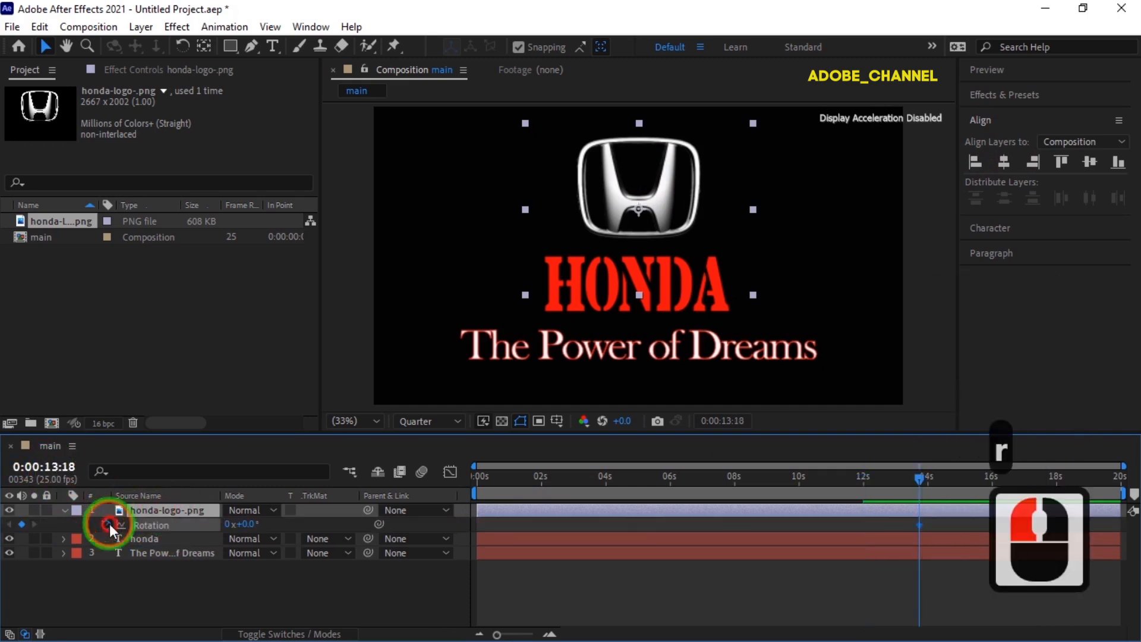
Set the logo's Rotation to 1x+1.0° at 0:00:13:00
{"action": "left_click", "coordinate": [43, 466]}
{"action": "type", "text": "130"}
{"action": "key", "text": "Return"}
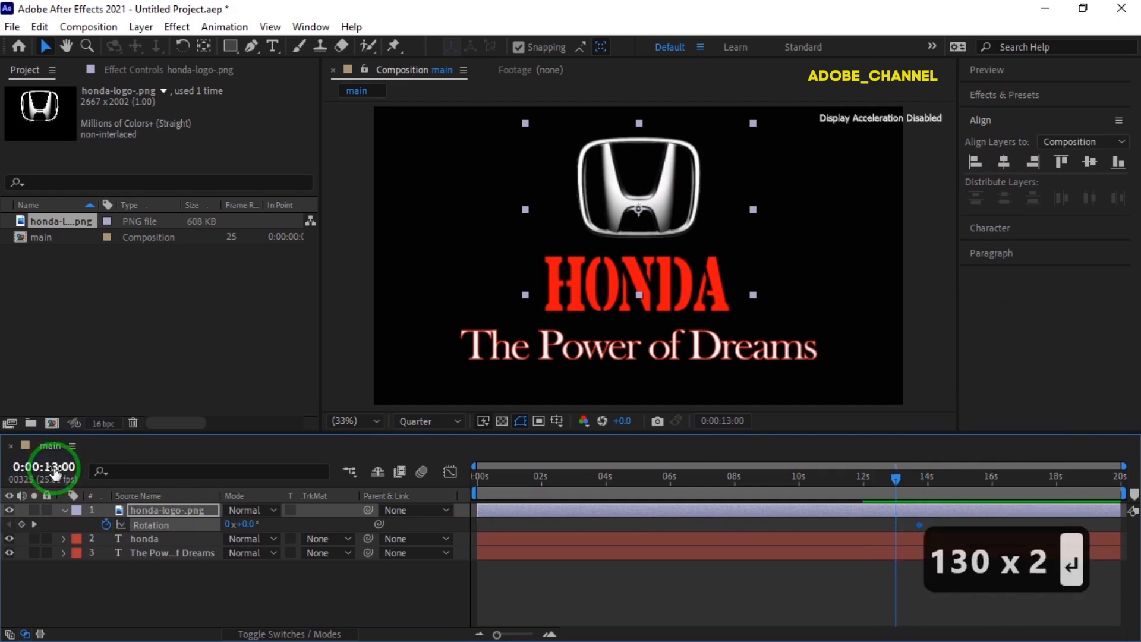
{"action": "left_click", "coordinate": [249, 524]}
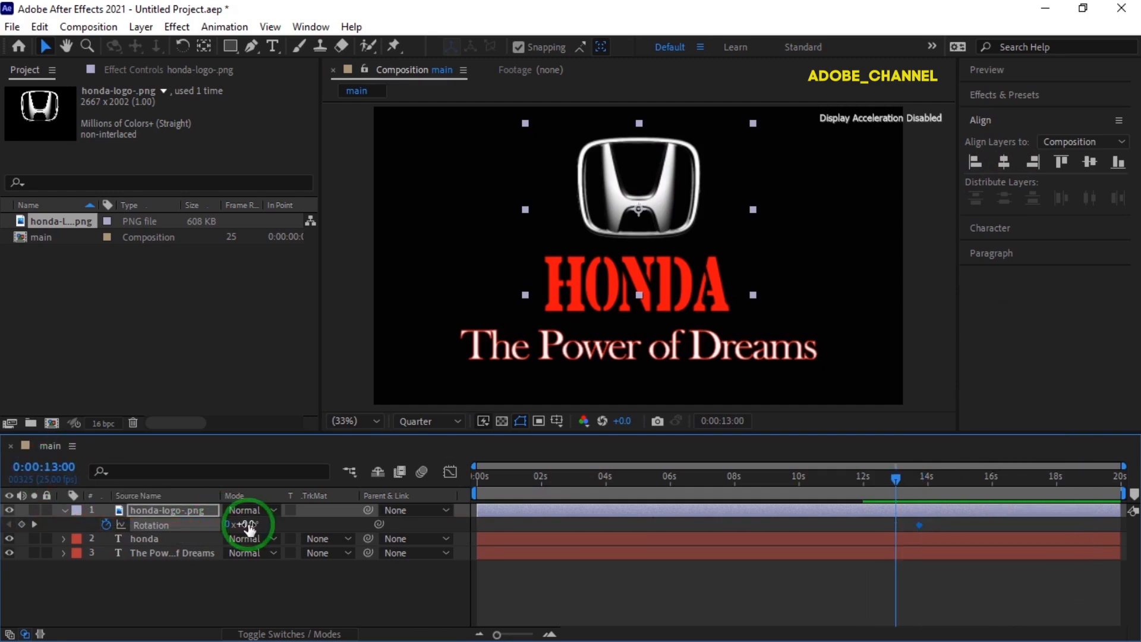
{"action": "left_click_drag", "start_coordinate": [248, 525], "coordinate": [548, 522]}
{"action": "left_click", "coordinate": [419, 528]}
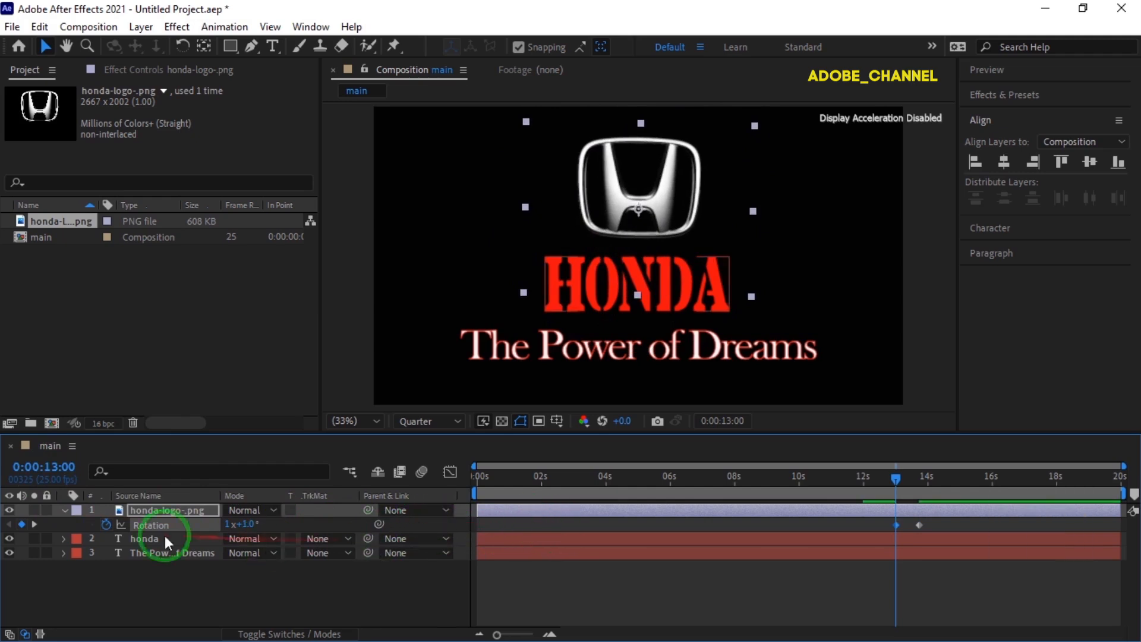
Show the logo's Position alongside its Rotation and add a Position keyframe at 0:00:13:18
{"action": "left_click", "coordinate": [154, 519]}
{"action": "key", "text": "shift+p"}
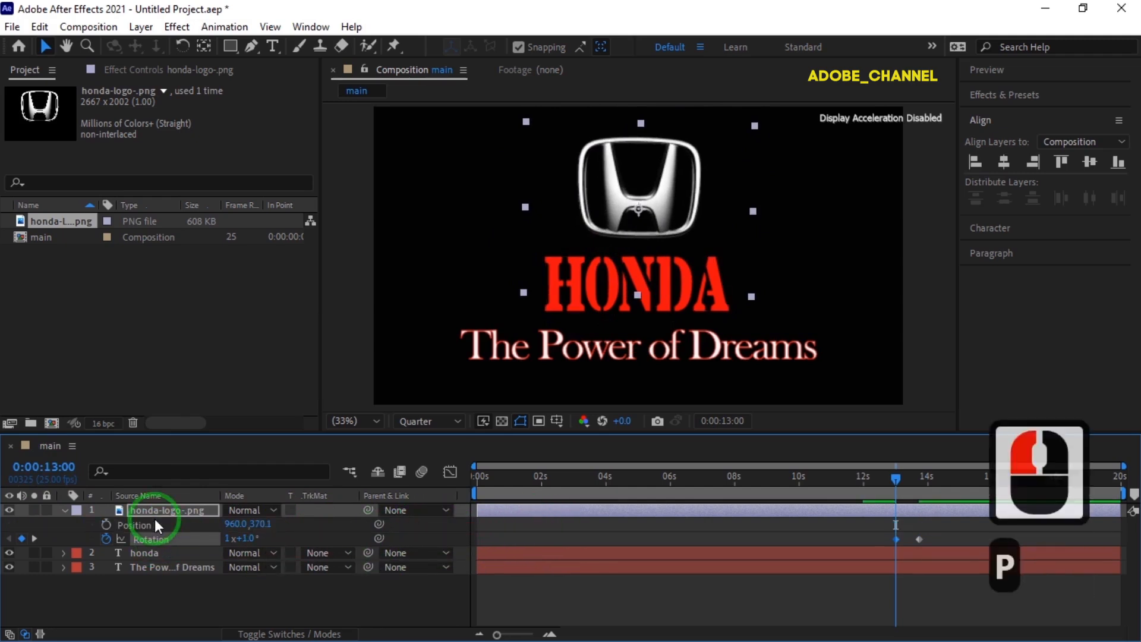
{"action": "left_click_drag", "start_coordinate": [898, 478], "coordinate": [918, 479]}
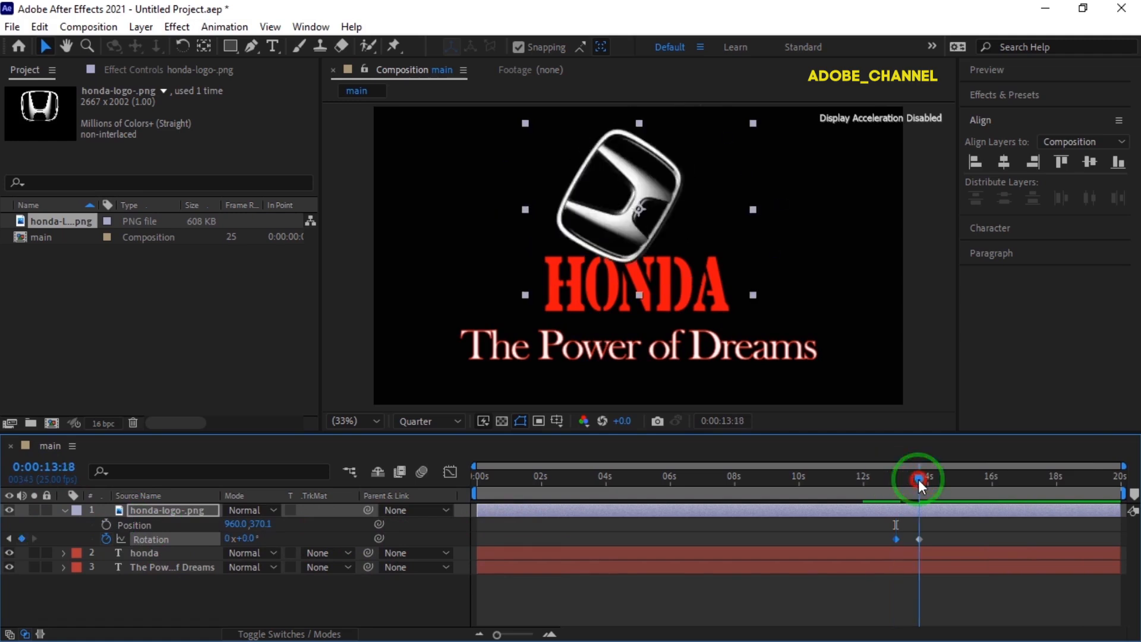
{"action": "left_click", "coordinate": [334, 519]}
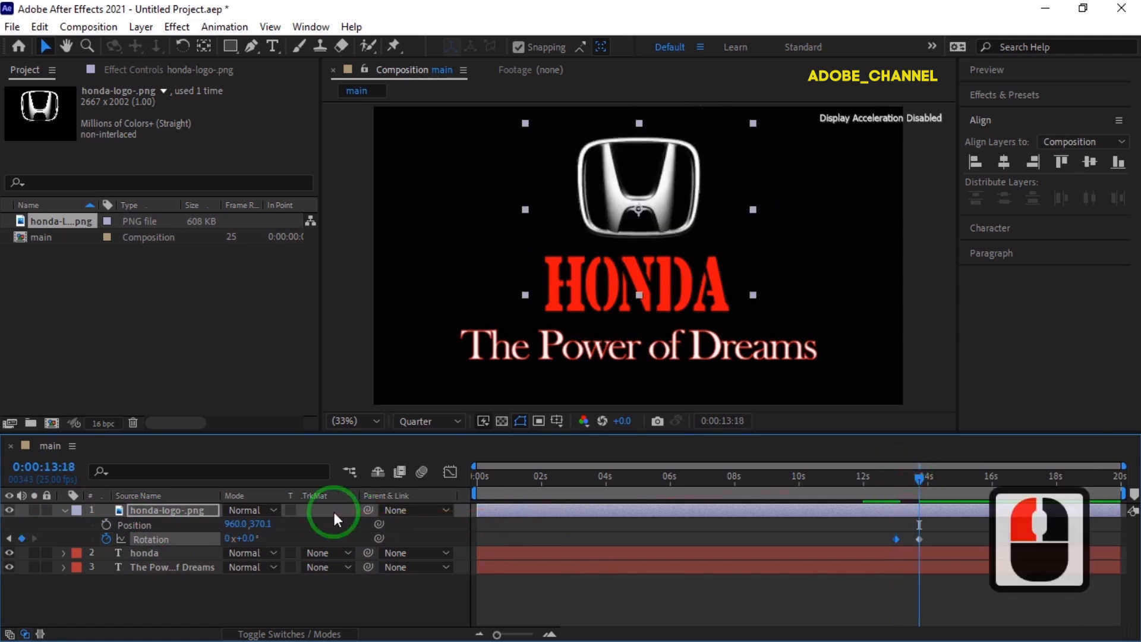
{"action": "left_click", "coordinate": [106, 525]}
At 0:00:13:00, move the logo off-screen beyond the frame's upper right with a Y position of -429.9, and check the motion up to 0:00:13:19
{"action": "left_click_drag", "start_coordinate": [918, 479], "coordinate": [889, 485]}
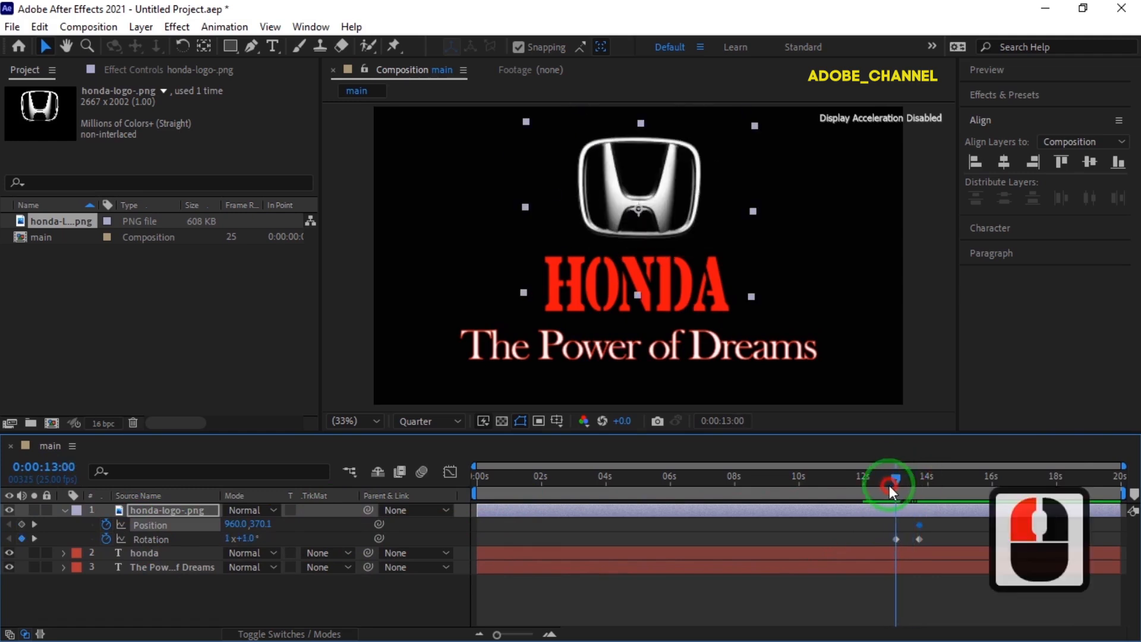
{"action": "left_click_drag", "start_coordinate": [257, 526], "coordinate": [494, 384]}
{"action": "scroll", "coordinate": [573, 348], "scroll_direction": "down", "scroll_amount": 2}
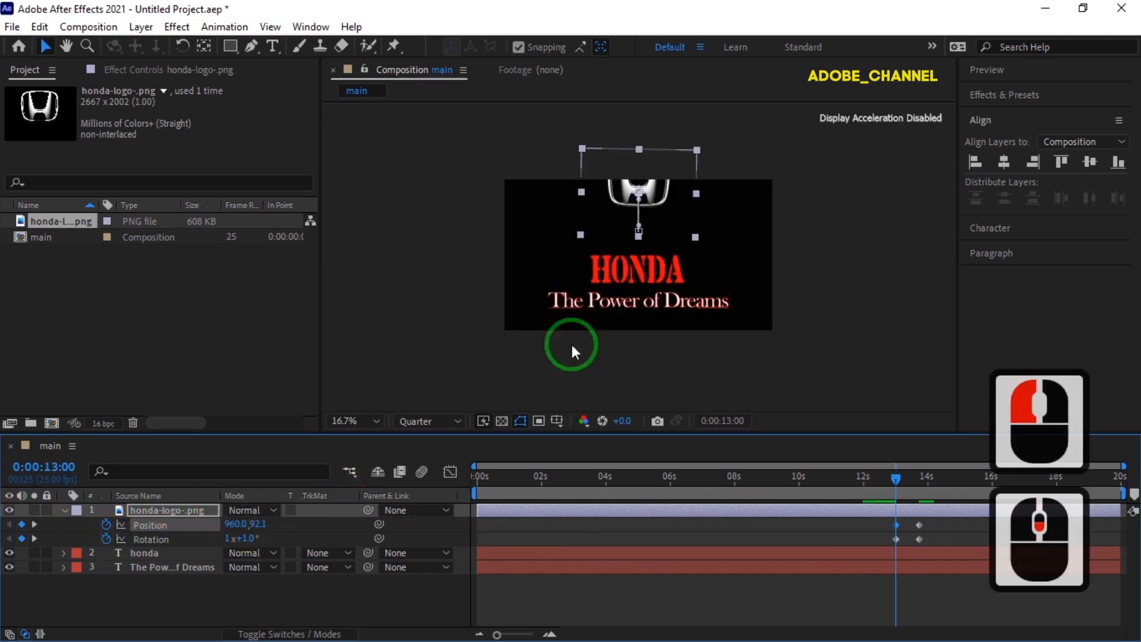
{"action": "left_click_drag", "start_coordinate": [255, 531], "coordinate": [142, 525]}
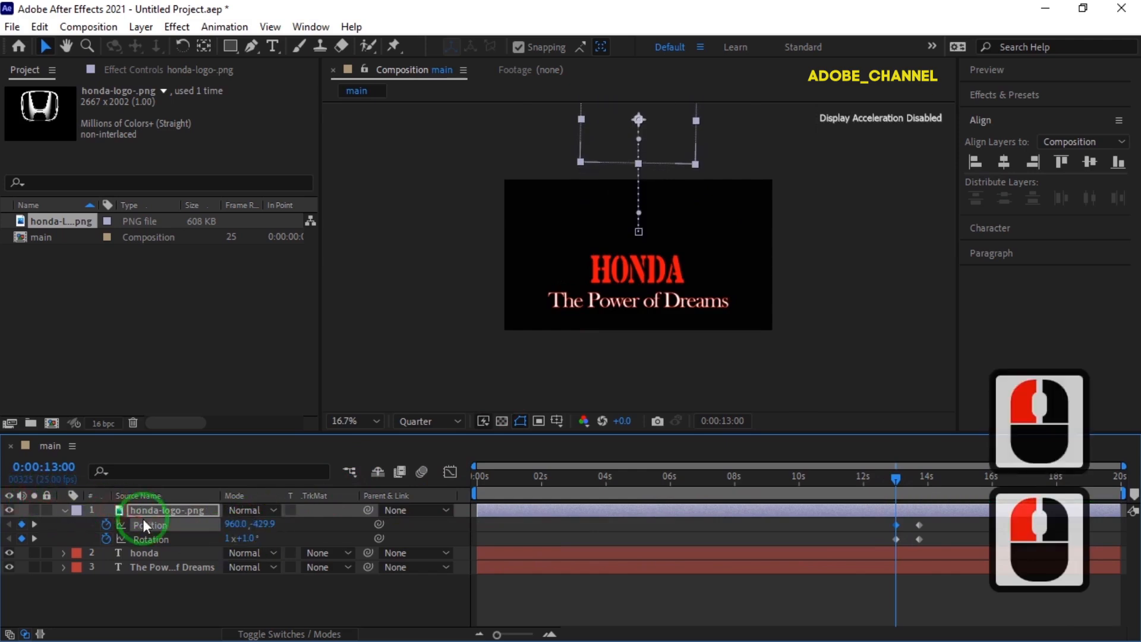
{"action": "left_click_drag", "start_coordinate": [235, 524], "coordinate": [569, 528]}
{"action": "left_click_drag", "start_coordinate": [897, 477], "coordinate": [922, 487]}
{"action": "scroll", "coordinate": [887, 273], "scroll_direction": "up", "scroll_amount": 2}
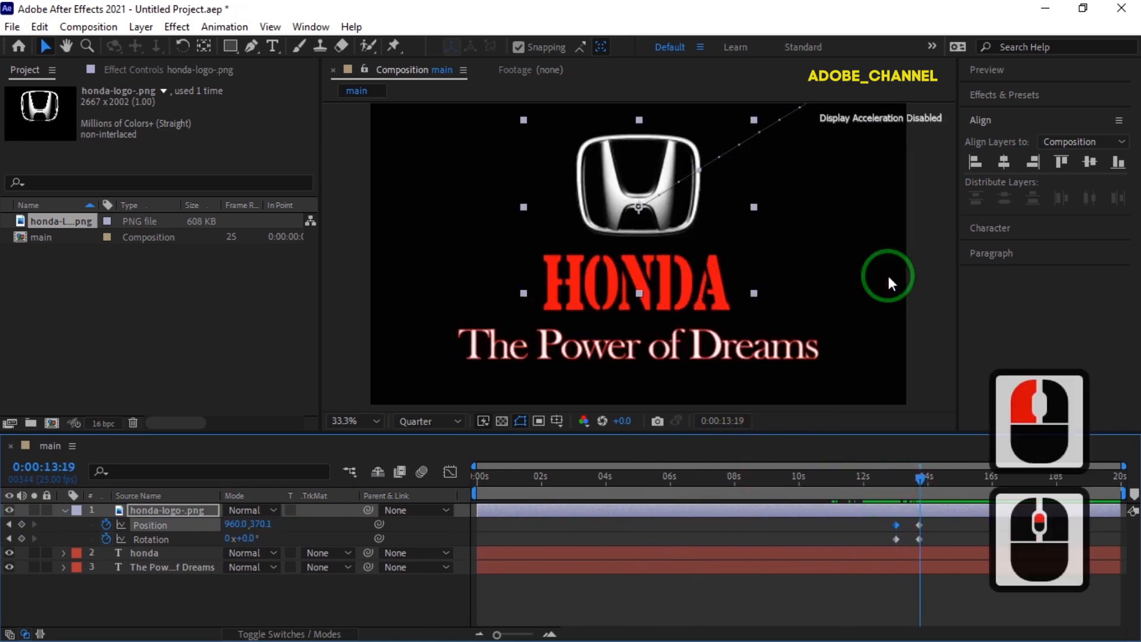
Add a Position keyframe to the logo layer at 0:00:13:20, holding its current position
{"action": "left_click", "coordinate": [48, 466]}
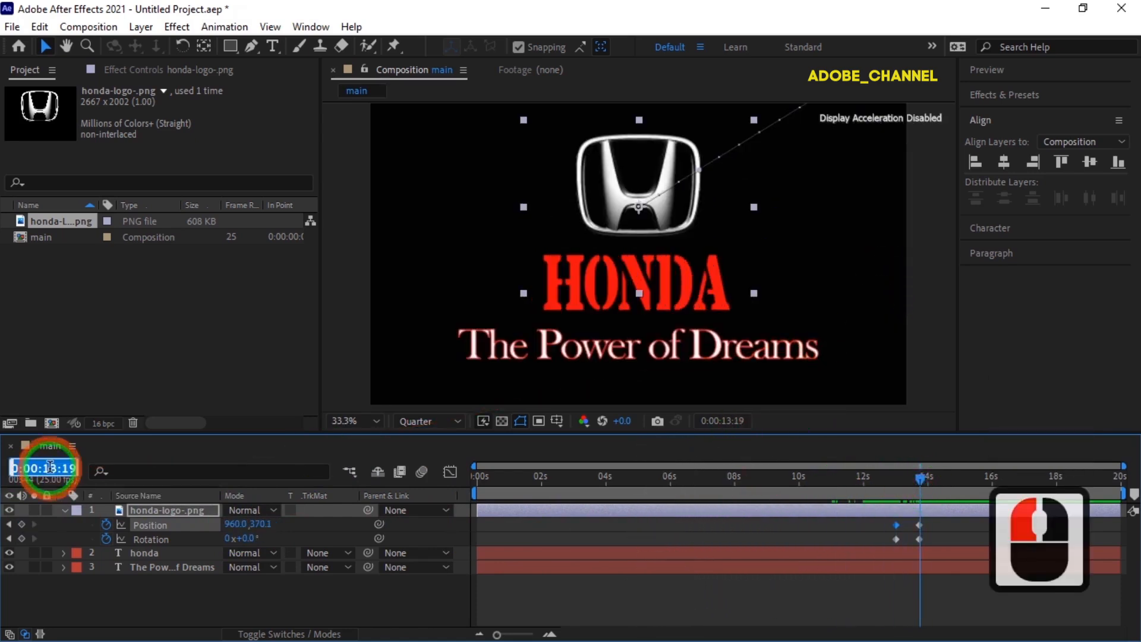
{"action": "type", "text": "13"}
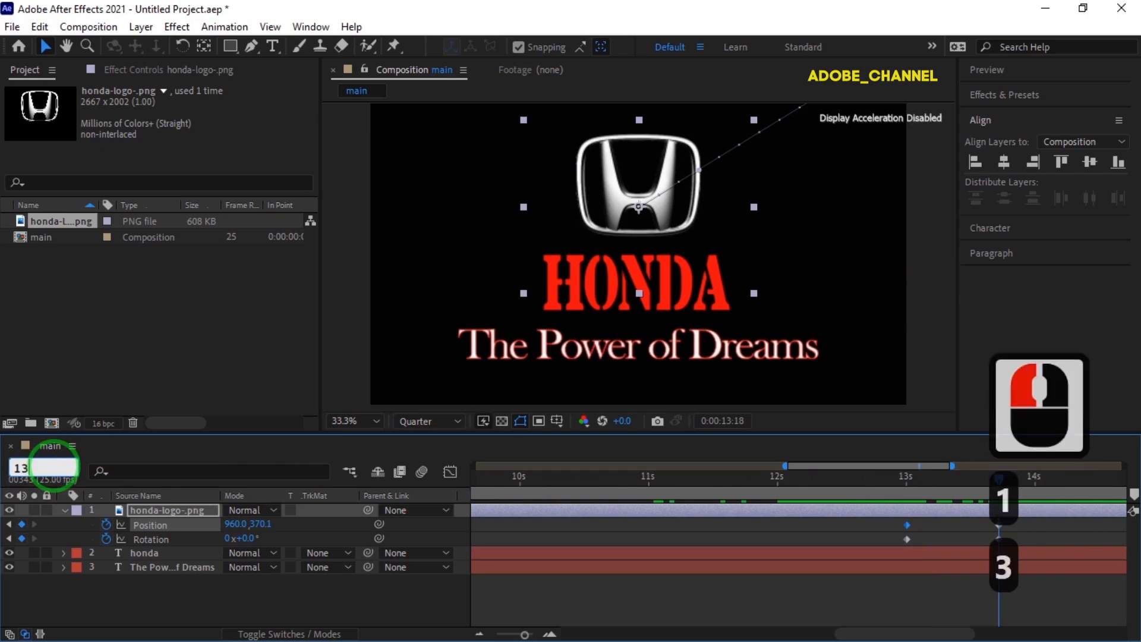
{"action": "type", "text": ":20"}
{"action": "key", "text": "Return"}
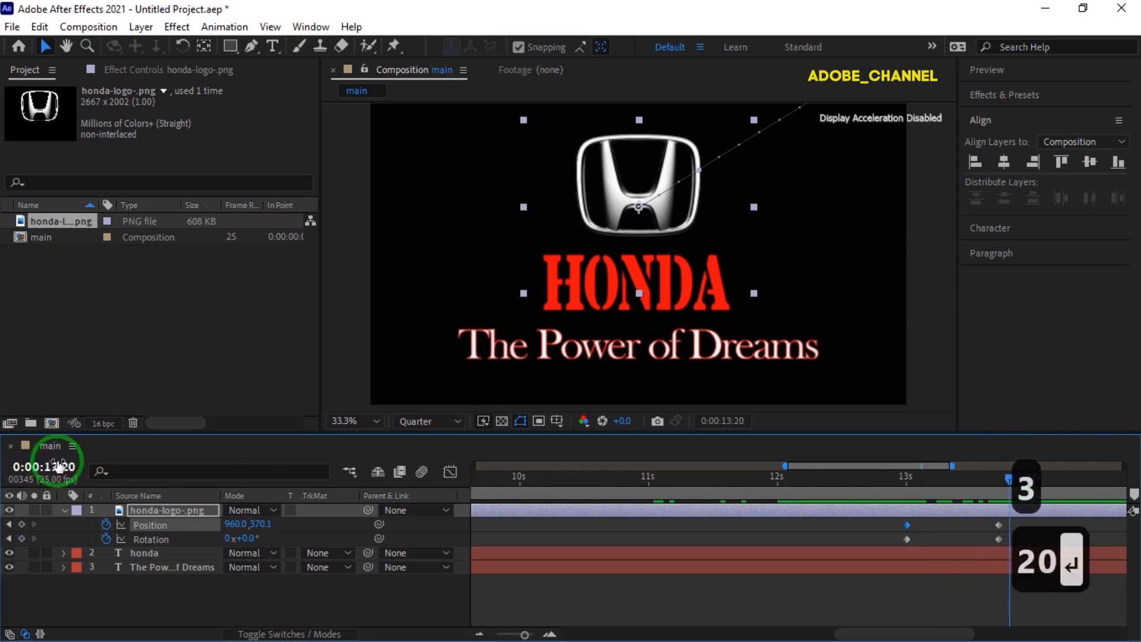
{"action": "left_click", "coordinate": [22, 524]}
{"action": "left_click_drag", "start_coordinate": [895, 634], "coordinate": [938, 633]}
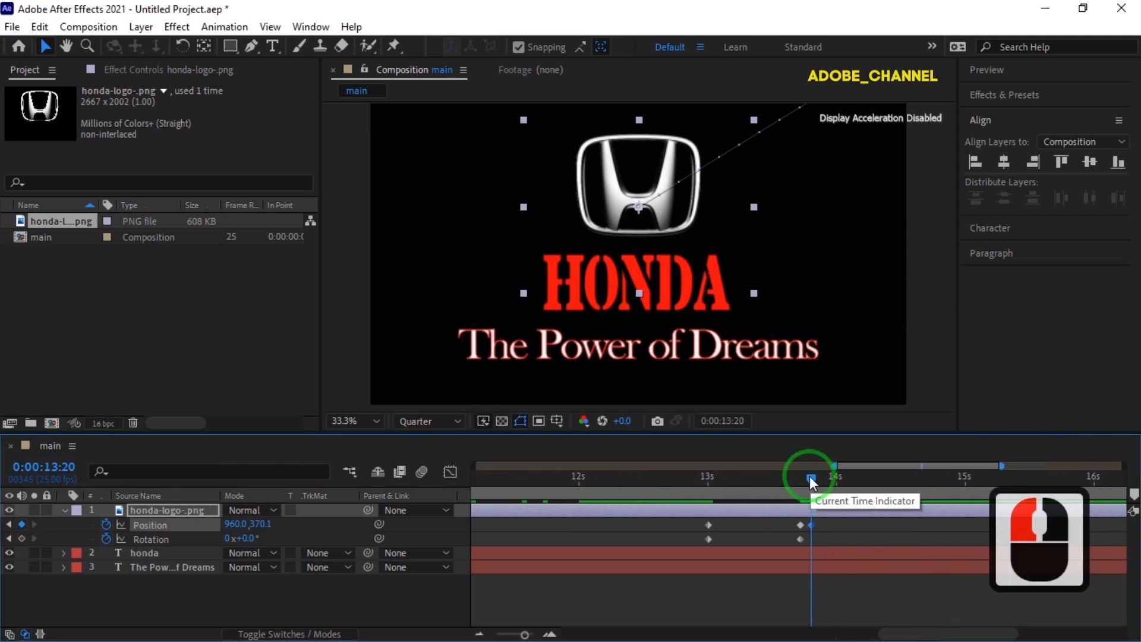
At 0:00:13:24, raise the logo by setting its Y position to 340
{"action": "left_click", "coordinate": [62, 468]}
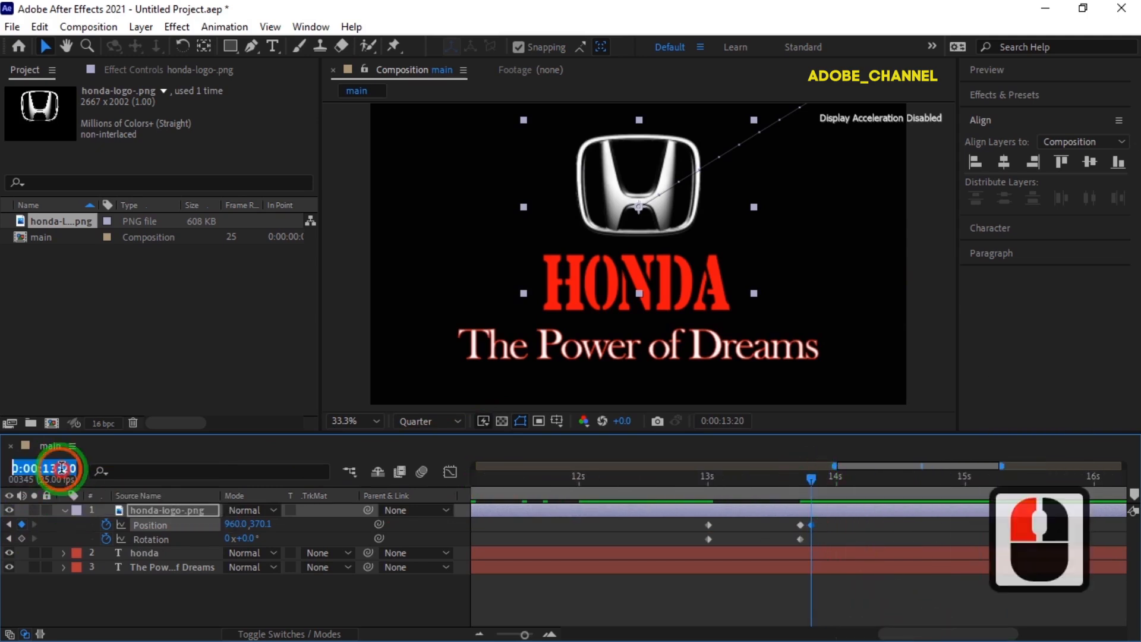
{"action": "type", "text": "1324"}
{"action": "key", "text": "Return"}
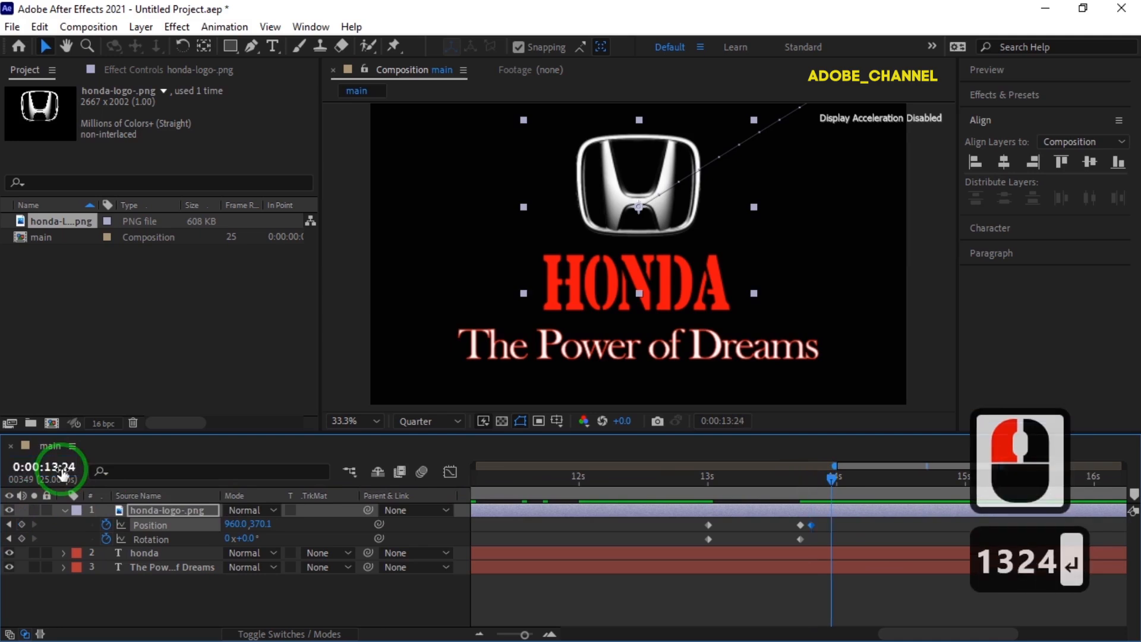
{"action": "left_click", "coordinate": [259, 523]}
{"action": "type", "text": "340"}
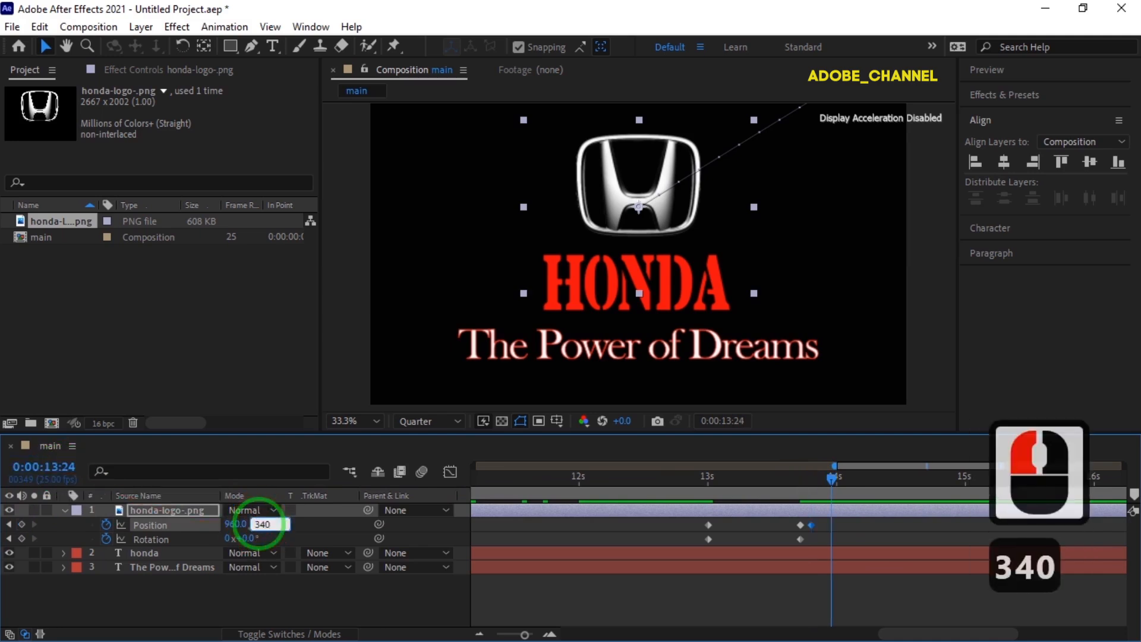
{"action": "key", "text": "Return"}
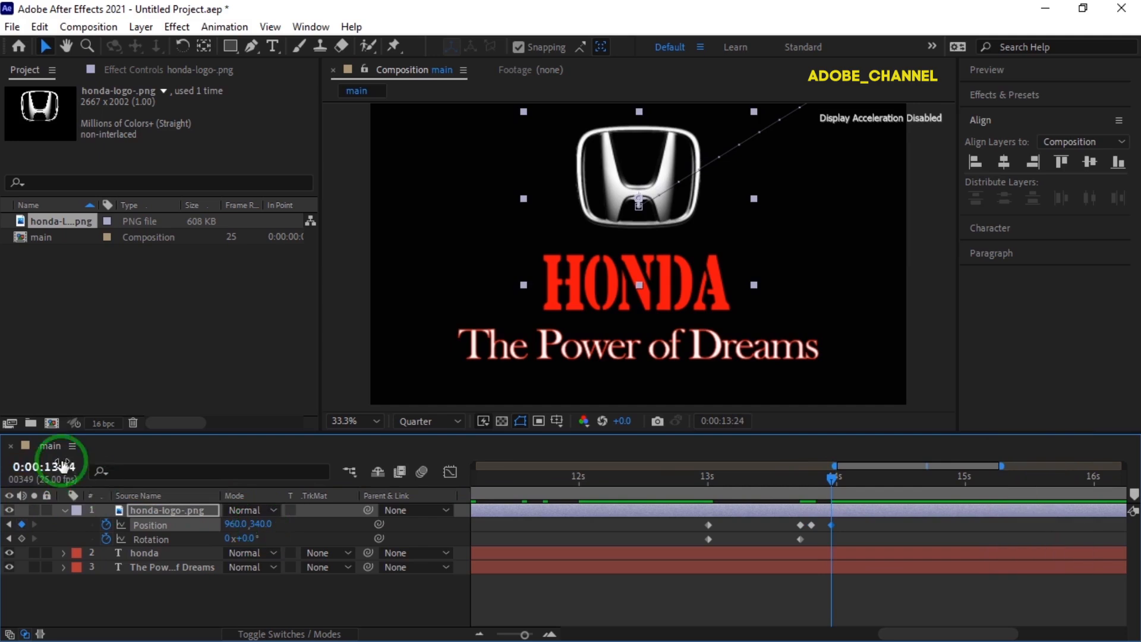
At 0:00:14:03, lower the logo by setting its Y position to 370.1
{"action": "left_click", "coordinate": [55, 468]}
{"action": "type", "text": "1403"}
{"action": "key", "text": "Return"}
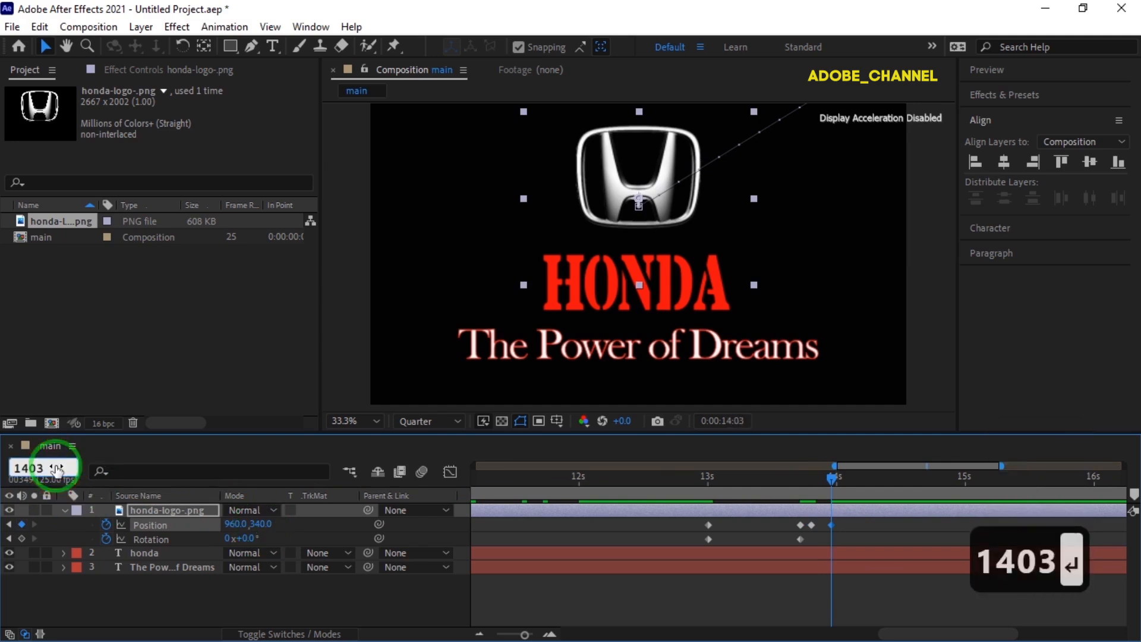
{"action": "left_click", "coordinate": [260, 524]}
{"action": "type", "text": "370.1"}
{"action": "key", "text": "Return"}
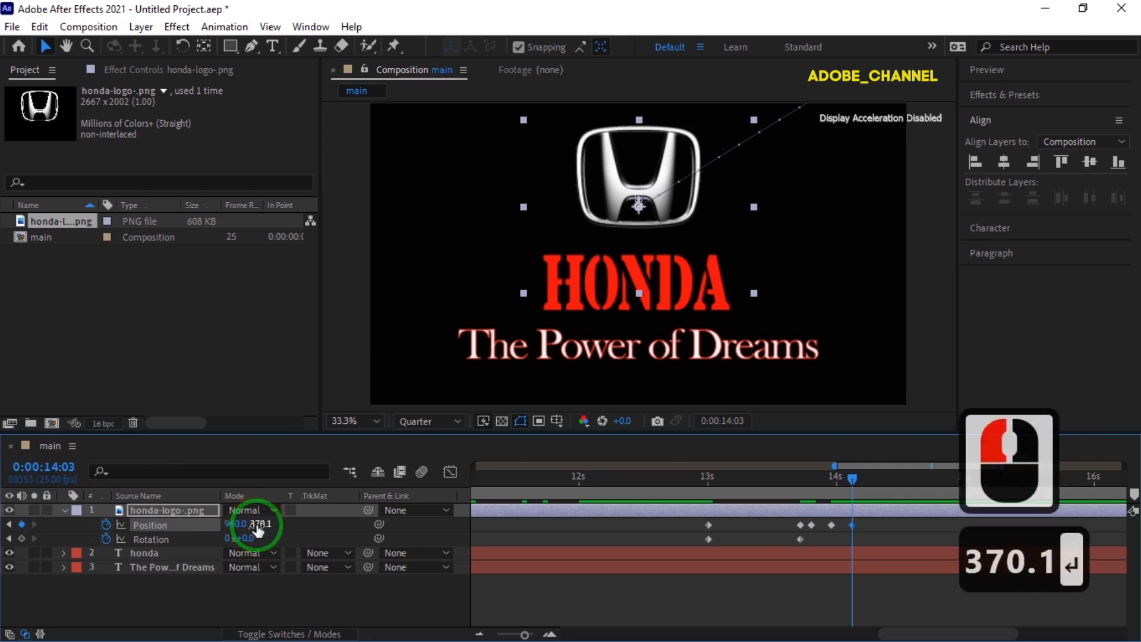
At 0:00:14:07, raise the logo again with a Y position of 340
{"action": "left_click", "coordinate": [52, 467]}
{"action": "type", "text": "14:0"}
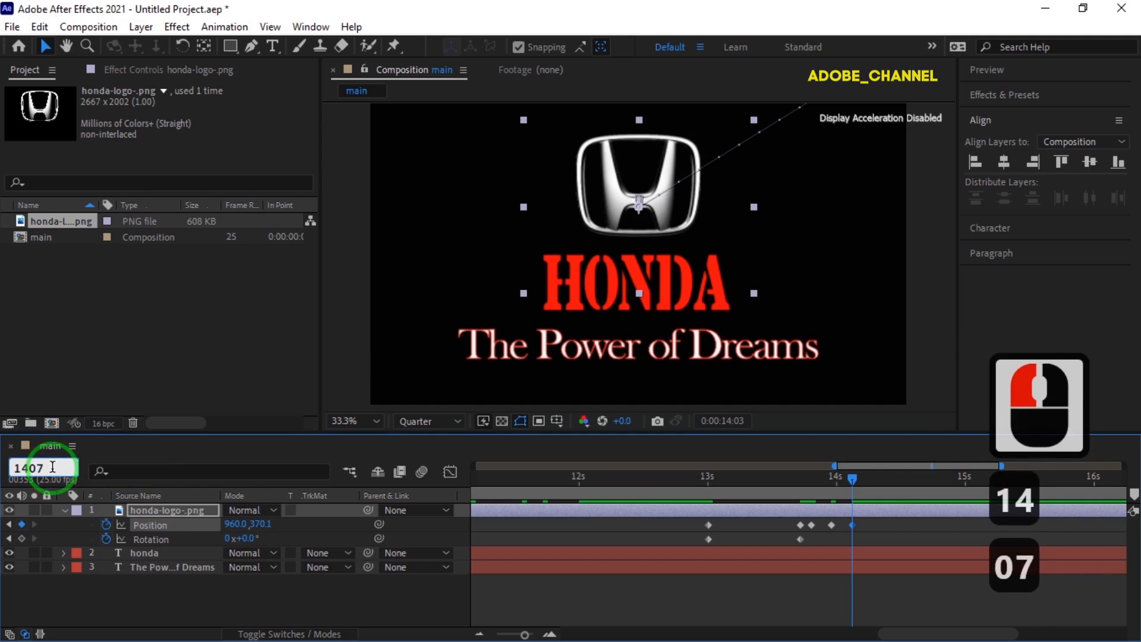
{"action": "type", "text": "7"}
{"action": "key", "text": "Return"}
{"action": "left_click", "coordinate": [260, 524]}
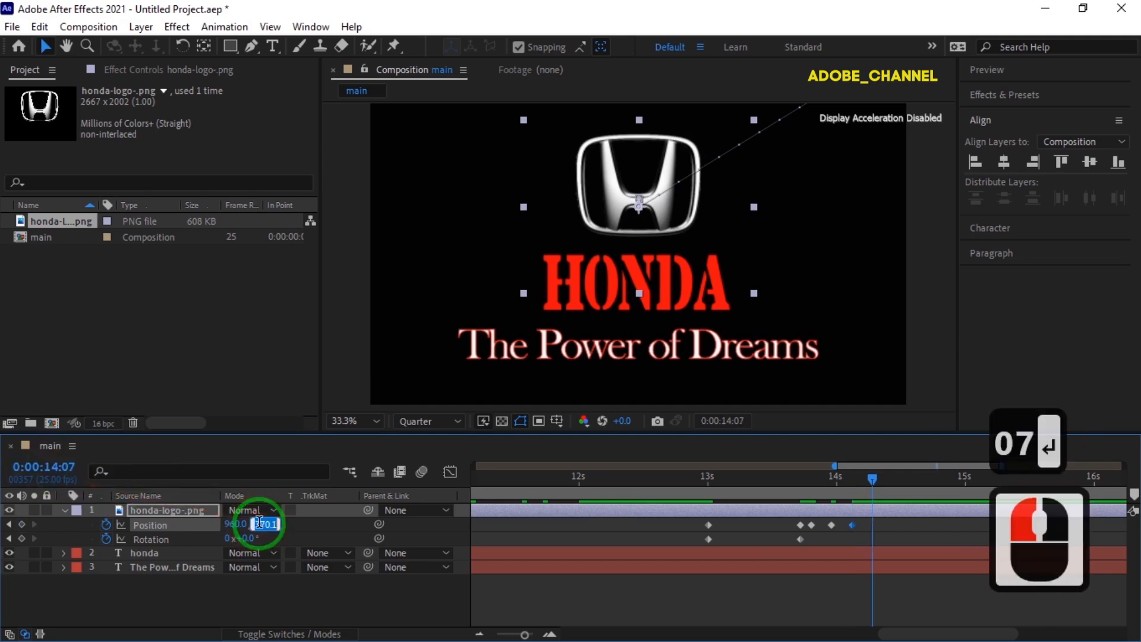
{"action": "type", "text": "340"}
{"action": "key", "text": "Return"}
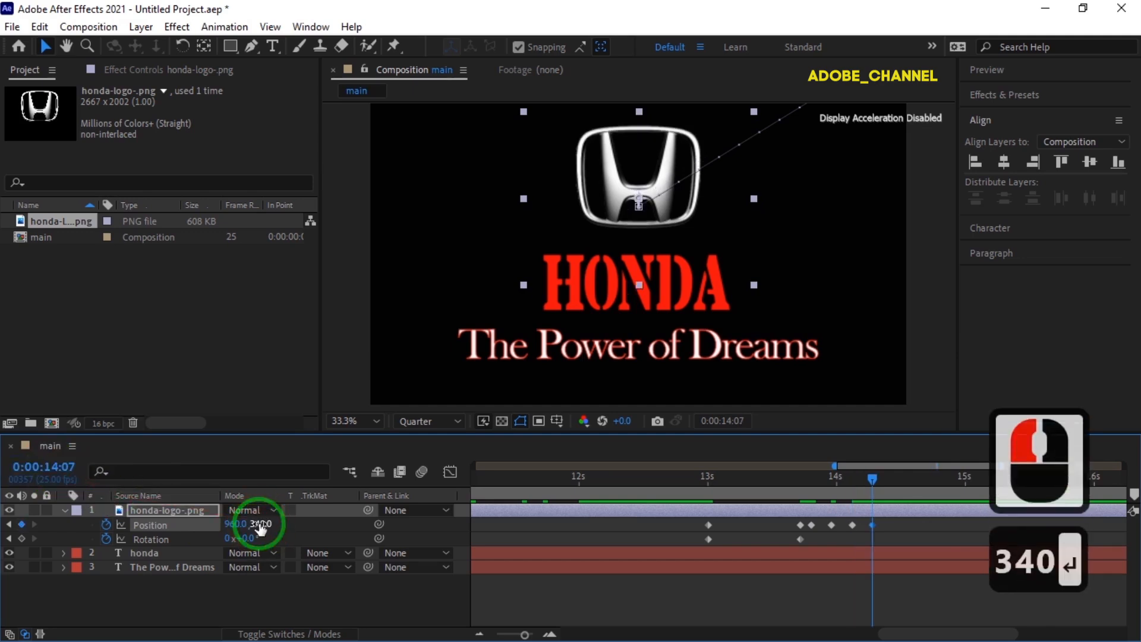
At 0:00:14:11, bring the logo back down with a Y position of 370.1
{"action": "left_click", "coordinate": [54, 469]}
{"action": "type", "text": "1411"}
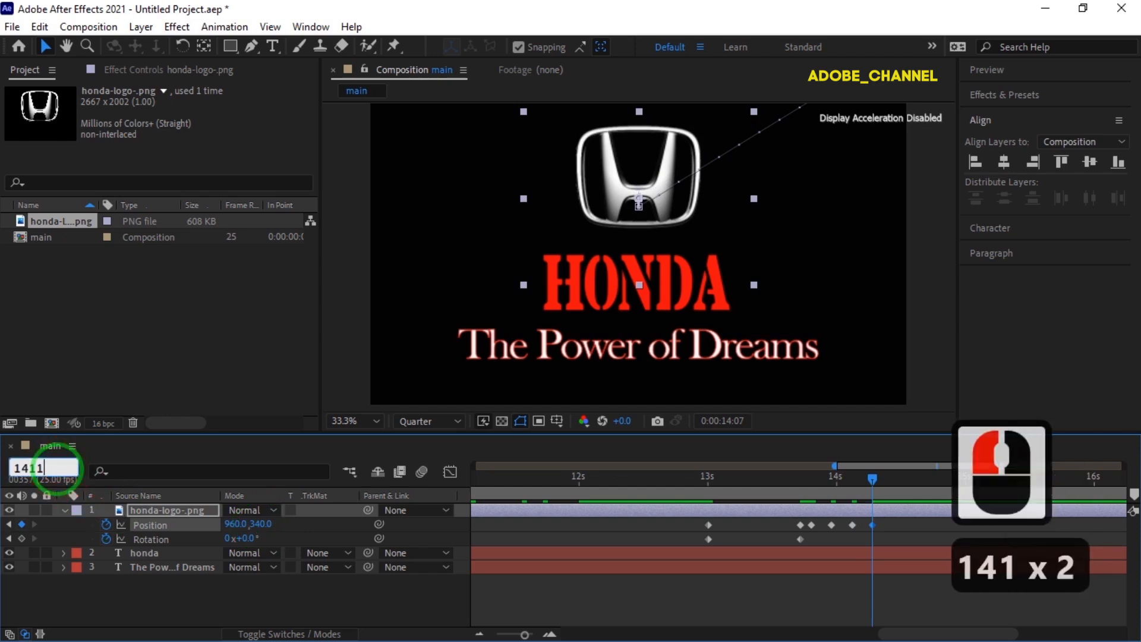
{"action": "left_click", "coordinate": [260, 523]}
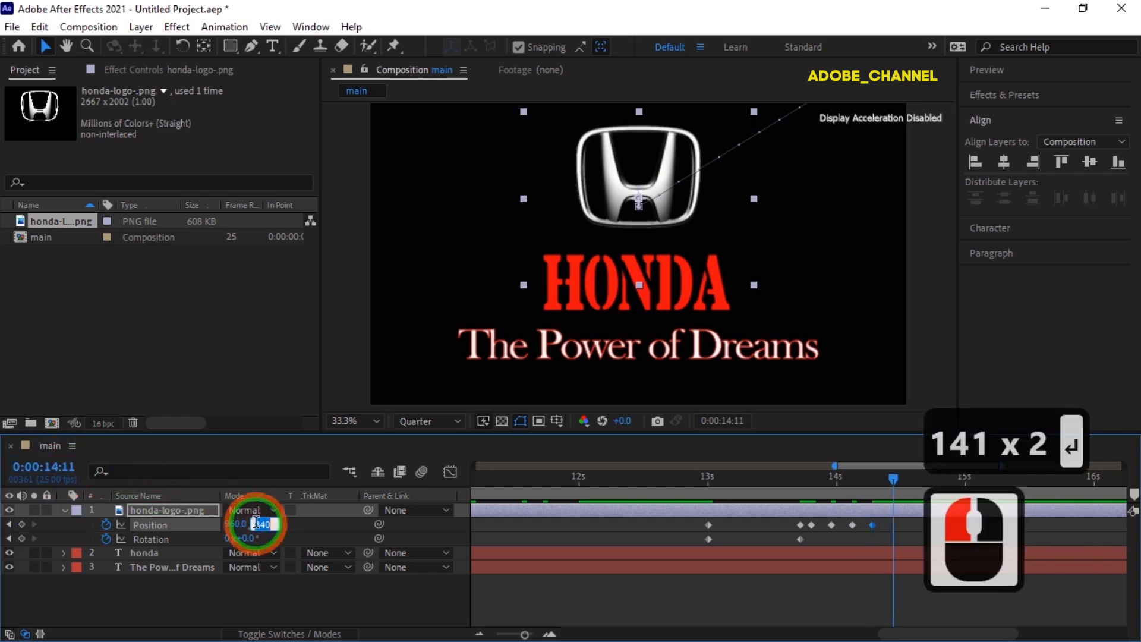
{"action": "type", "text": "370.1"}
{"action": "key", "text": "Return"}
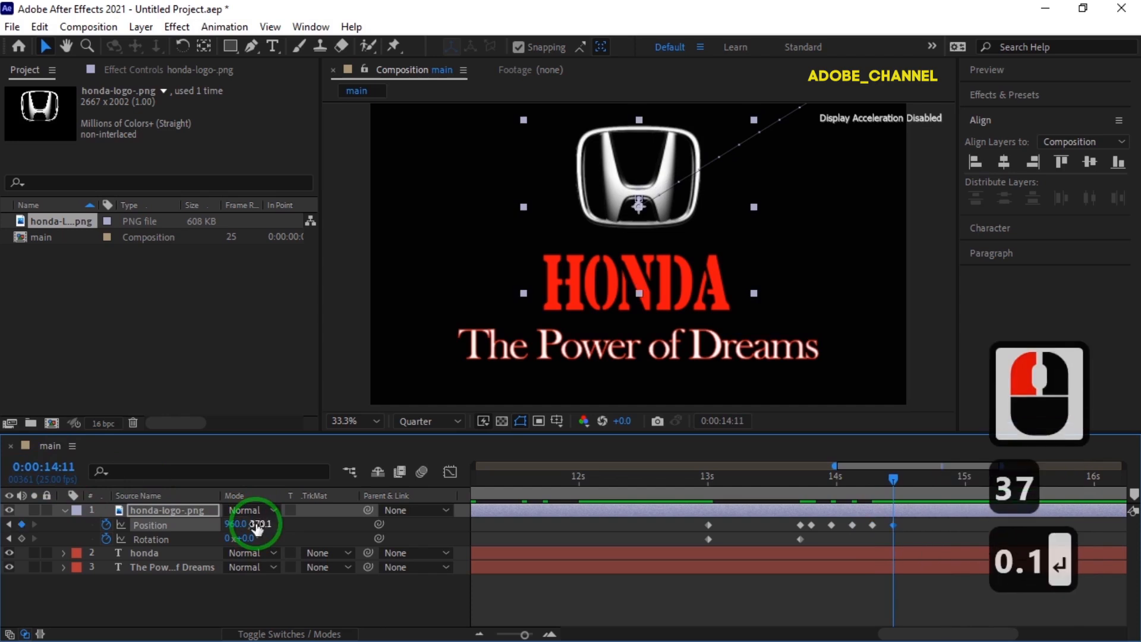
Go to 0:00:14:20 and apply the CC Light Sweep effect to the logo layer
{"action": "left_click", "coordinate": [49, 468]}
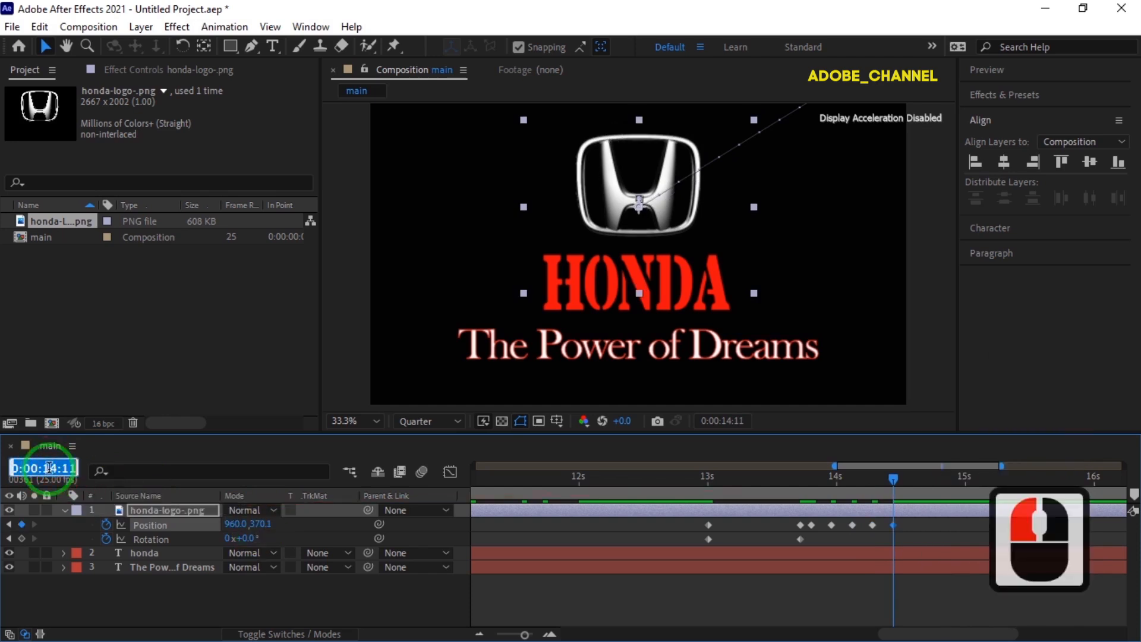
{"action": "type", "text": "14:"}
{"action": "type", "text": "20"}
{"action": "key", "text": "Return"}
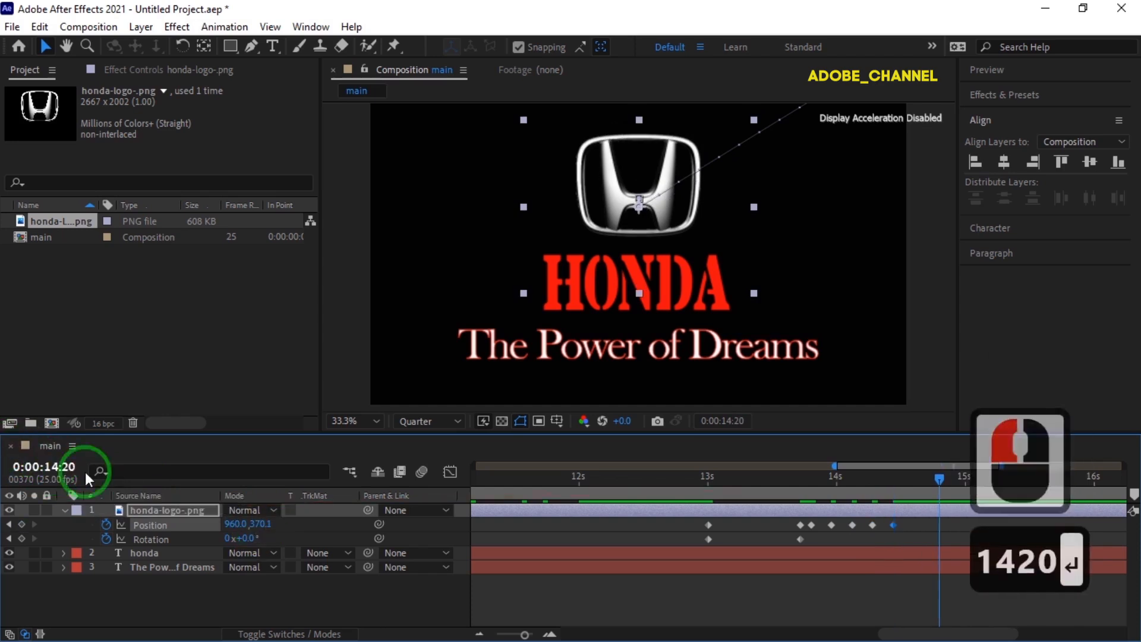
{"action": "left_click", "coordinate": [1066, 98]}
{"action": "left_click", "coordinate": [1012, 115]}
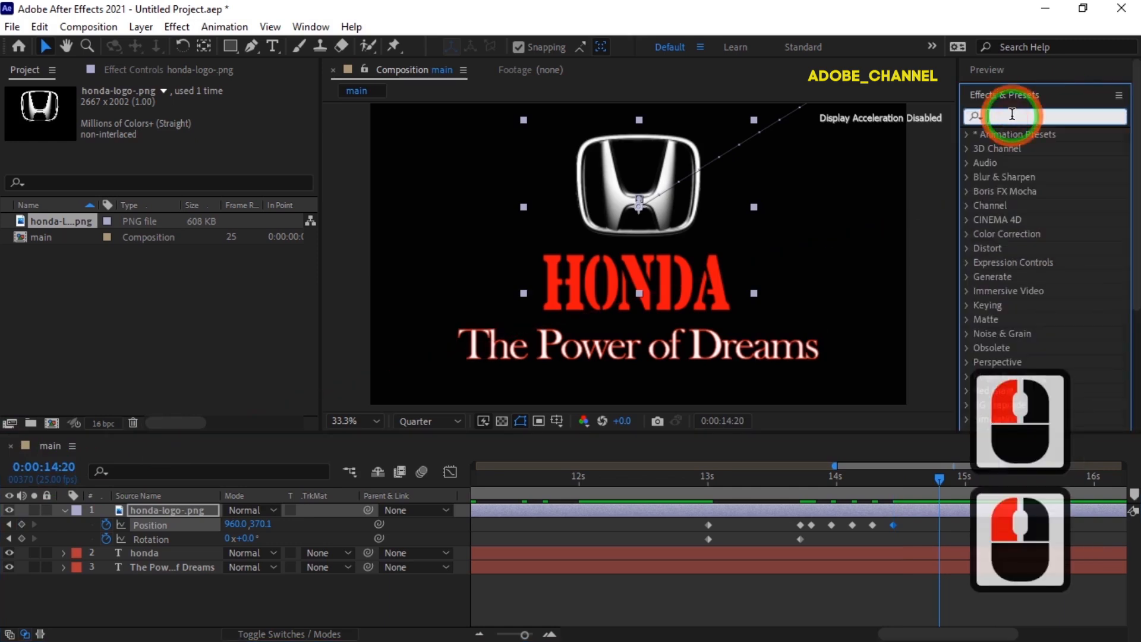
{"action": "type", "text": "cc ligh"}
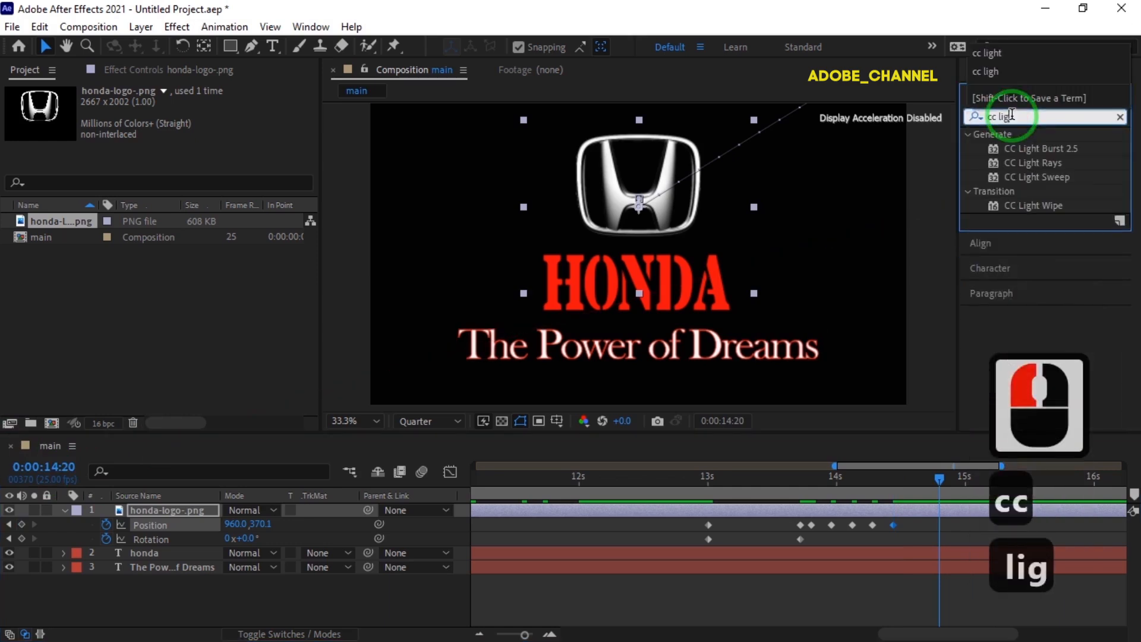
{"action": "double_click", "coordinate": [1041, 176]}
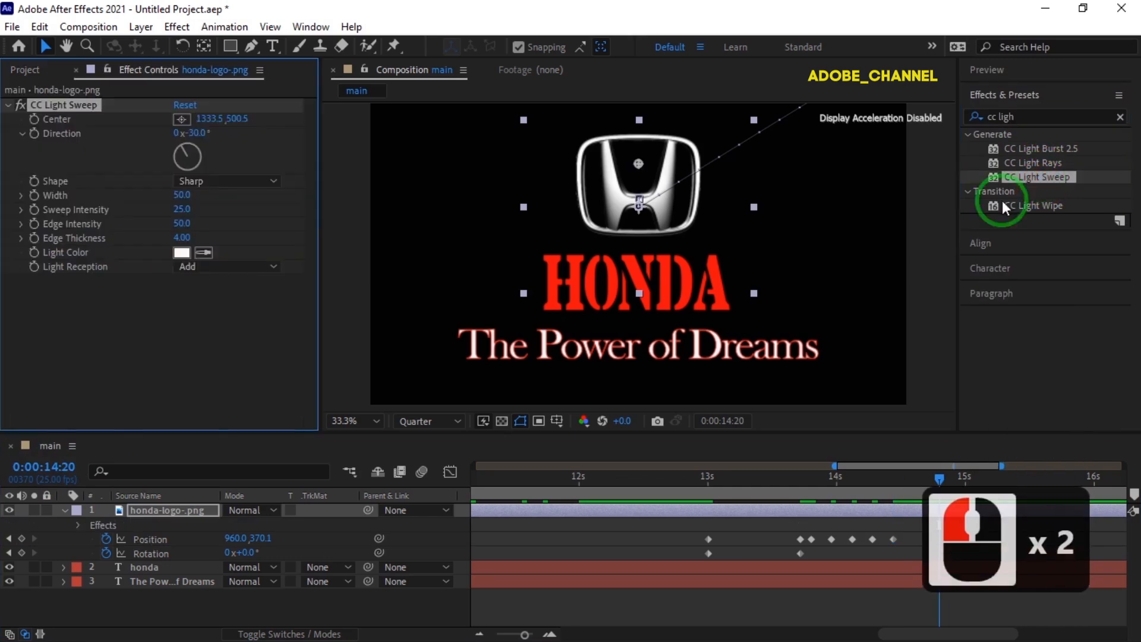
Set the light sweep's Width to 80 and its Sweep Intensity to 60
{"action": "left_click", "coordinate": [182, 196]}
{"action": "type", "text": "80"}
{"action": "key", "text": "Return"}
{"action": "left_click", "coordinate": [181, 209]}
{"action": "type", "text": "60"}
{"action": "key", "text": "Return"}
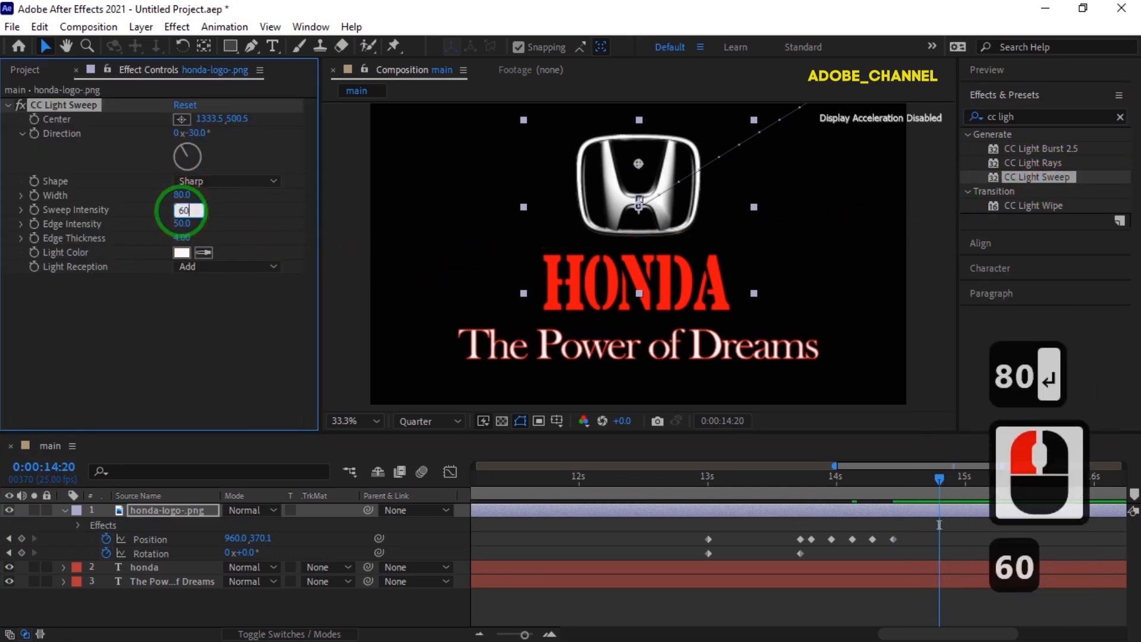
Change the light sweep's Light Color to a light orange and set its Direction to -45°
{"action": "left_click", "coordinate": [182, 253]}
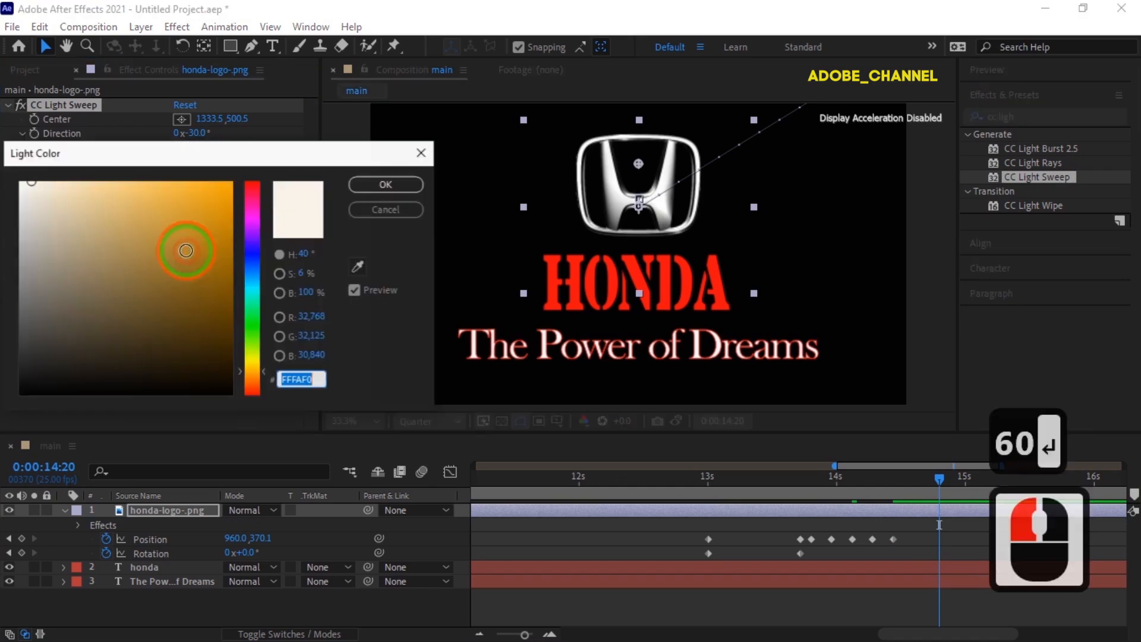
{"action": "left_click_drag", "start_coordinate": [127, 183], "coordinate": [122, 188]}
{"action": "left_click", "coordinate": [385, 186]}
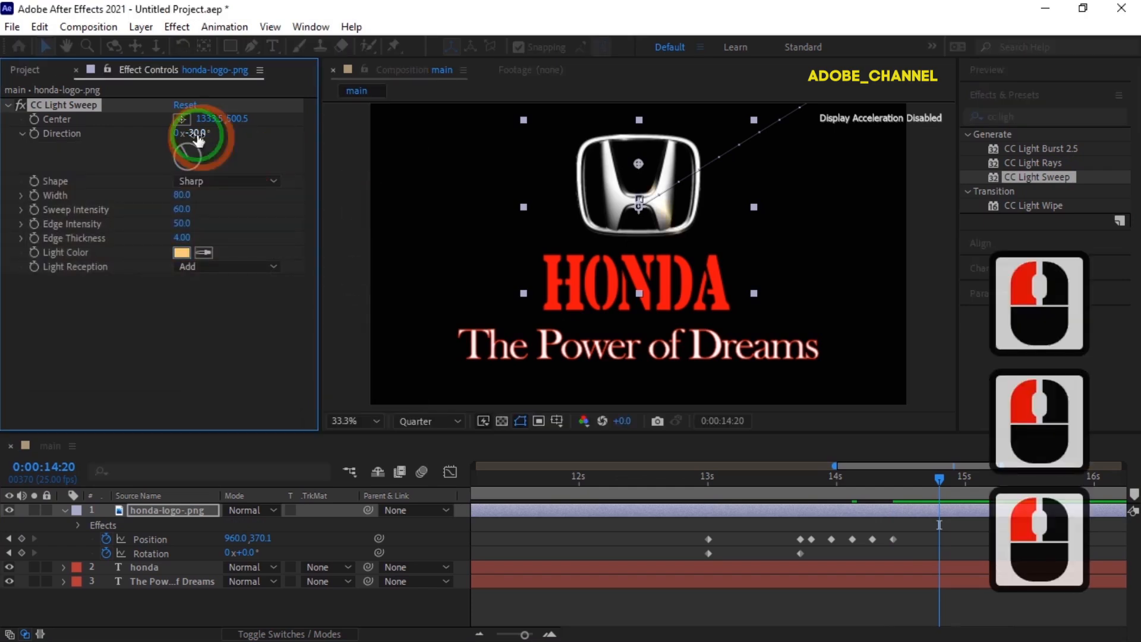
{"action": "left_click", "coordinate": [190, 133]}
{"action": "type", "text": "-45"}
{"action": "key", "text": "Return"}
Set the light sweep's Shape to Smooth and keyframe its Center at about -785.9, 490.8, left of the logo, at 0:00:14:20
{"action": "left_click_drag", "start_coordinate": [639, 164], "coordinate": [455, 163]}
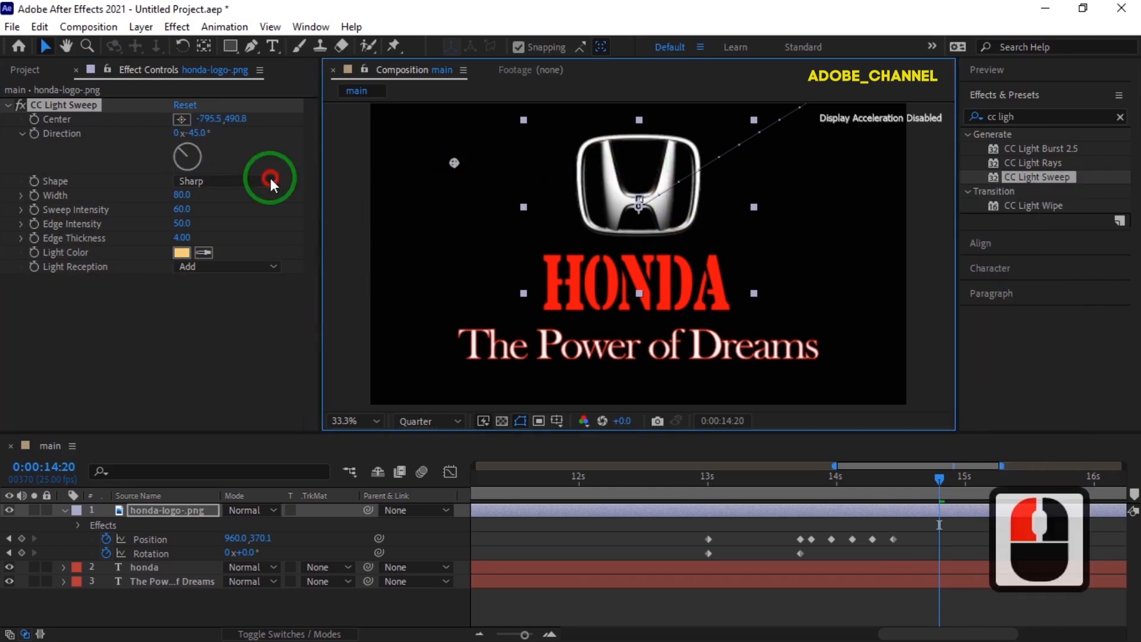
{"action": "left_click", "coordinate": [266, 180]}
{"action": "left_click", "coordinate": [239, 218]}
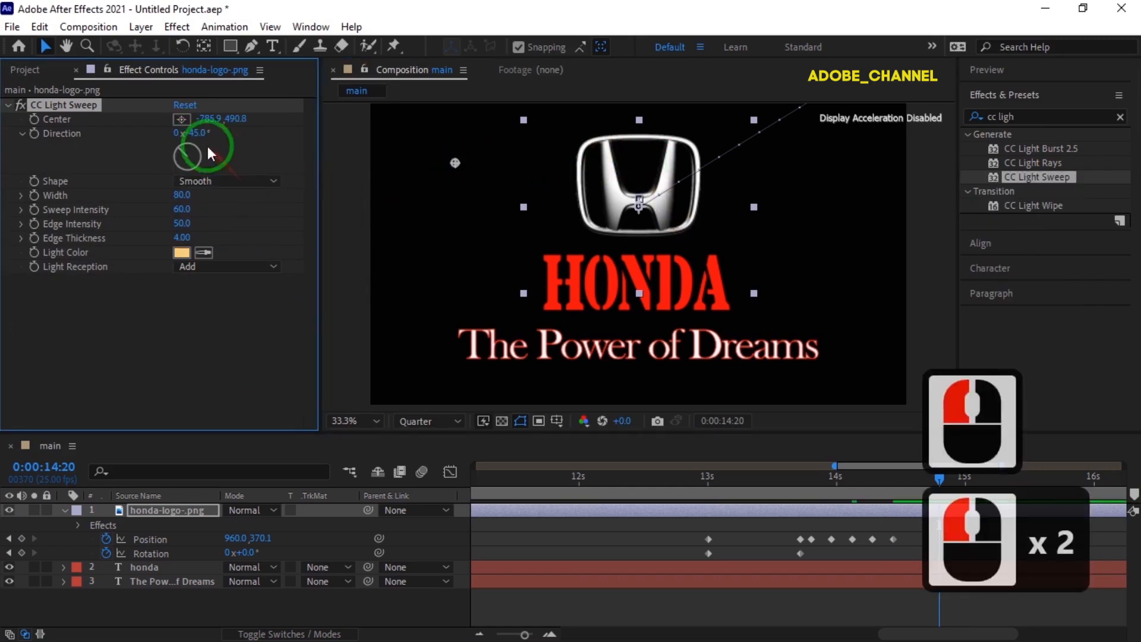
{"action": "left_click", "coordinate": [34, 119]}
{"action": "left_click", "coordinate": [984, 509]}
At 0:00:15:20, move the light sweep's Center past the logo's upper right to about 2310.9, -457.6
{"action": "left_click", "coordinate": [77, 468]}
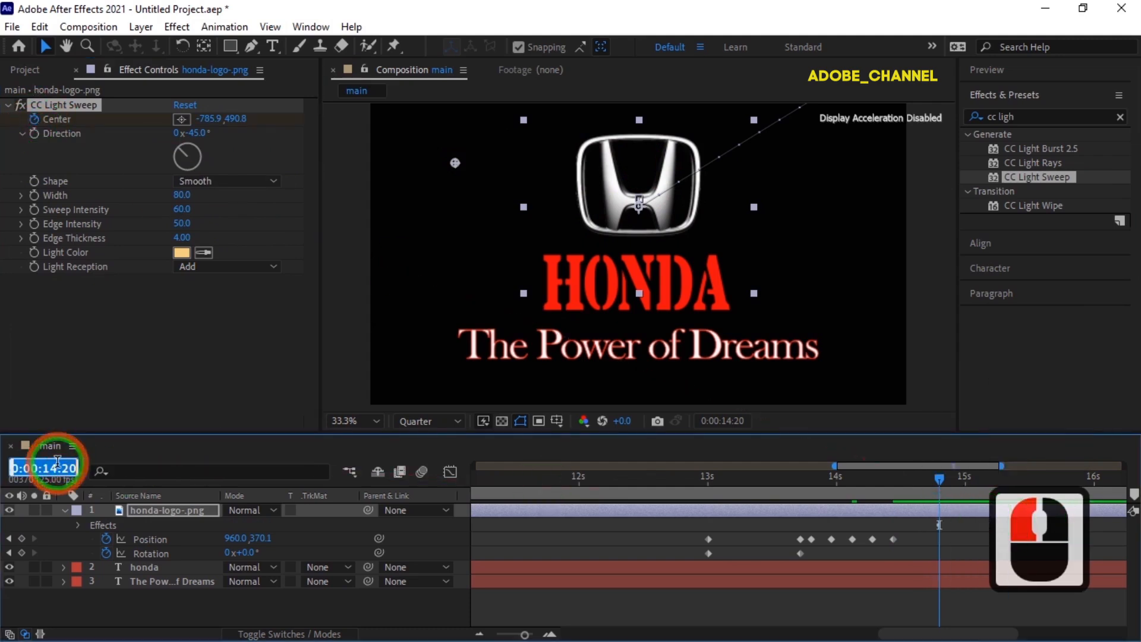
{"action": "type", "text": "15"}
{"action": "key", "text": "Return"}
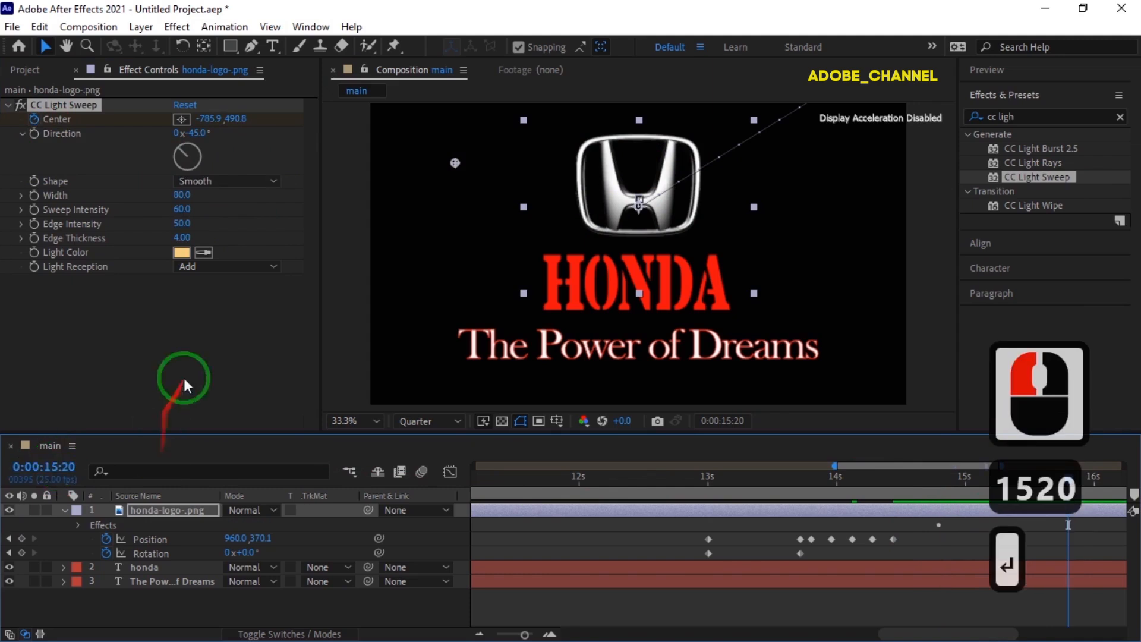
{"action": "left_click_drag", "start_coordinate": [461, 161], "coordinate": [768, 276]}
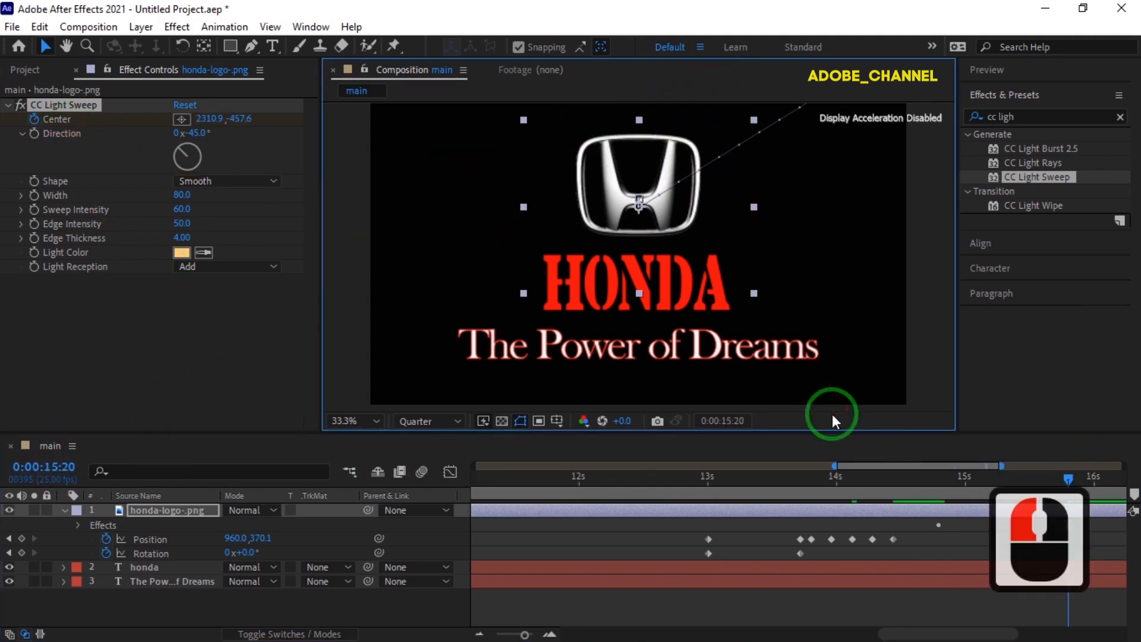
Collapse the logo layer's properties and preview the whole animation from 0:00:00:00
{"action": "left_click", "coordinate": [64, 510]}
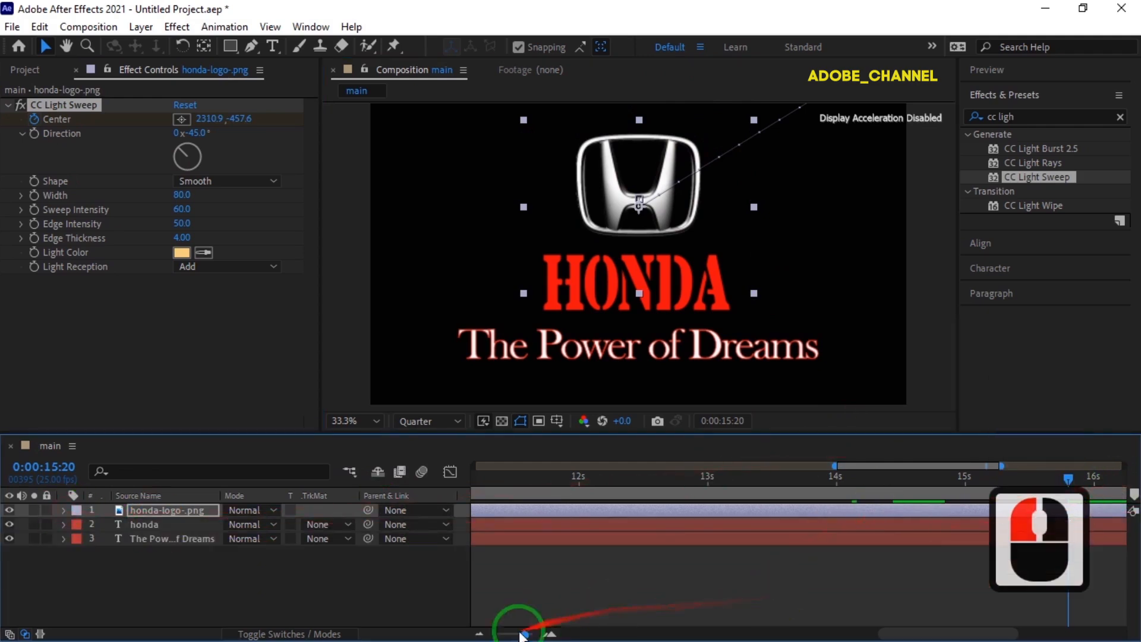
{"action": "left_click", "coordinate": [479, 634]}
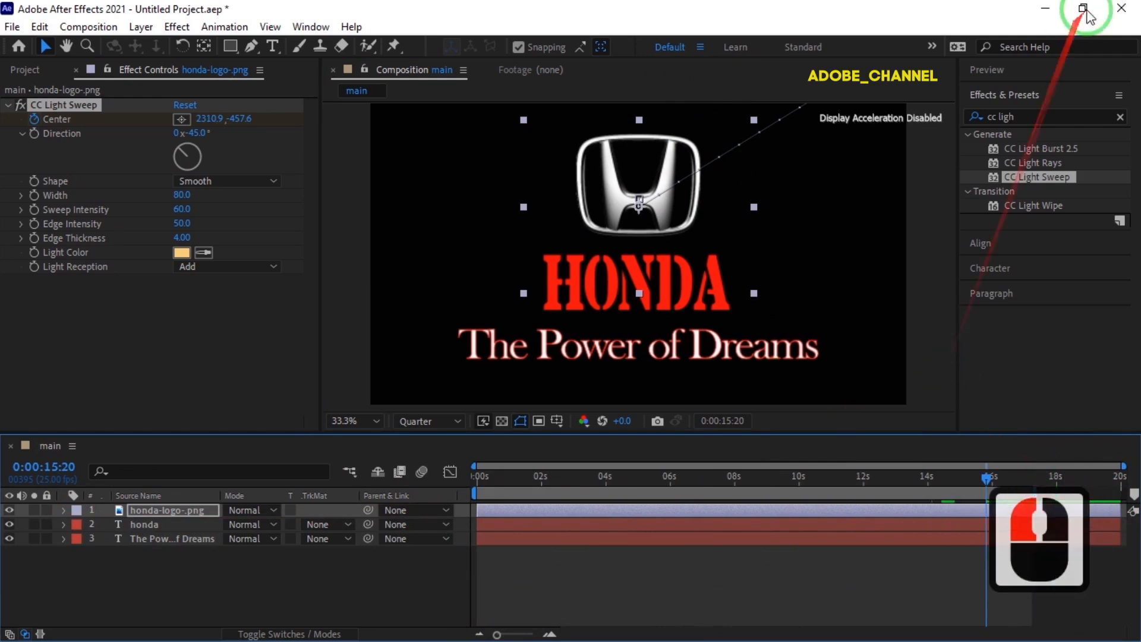
{"action": "left_click", "coordinate": [1047, 77]}
{"action": "left_click_drag", "start_coordinate": [483, 476], "coordinate": [465, 479]}
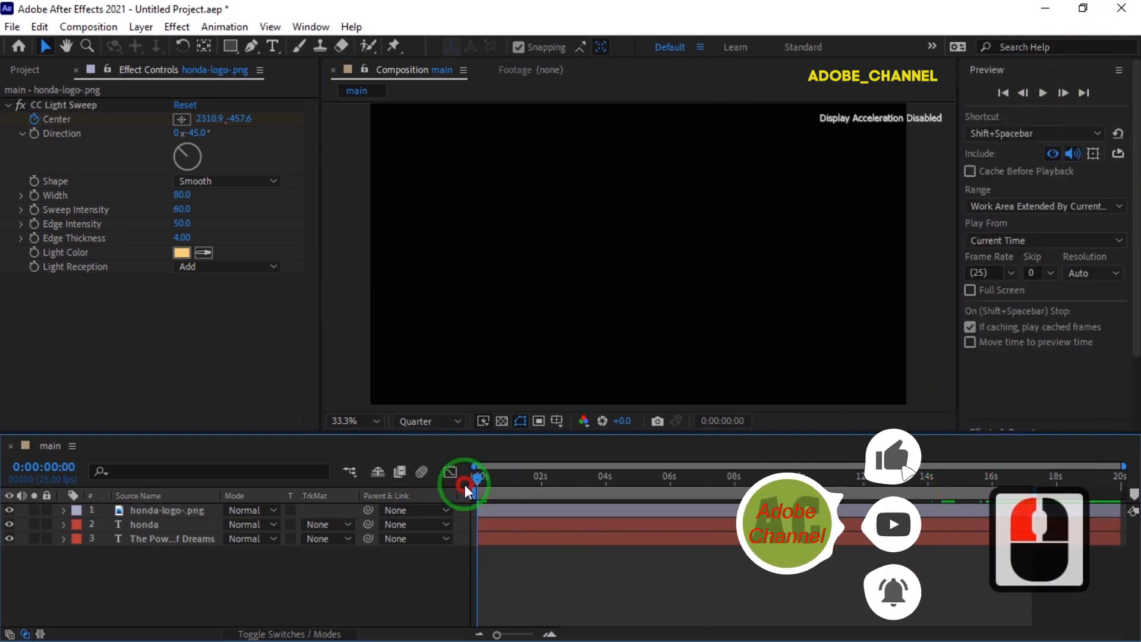
{"action": "left_click", "coordinate": [1043, 94]}
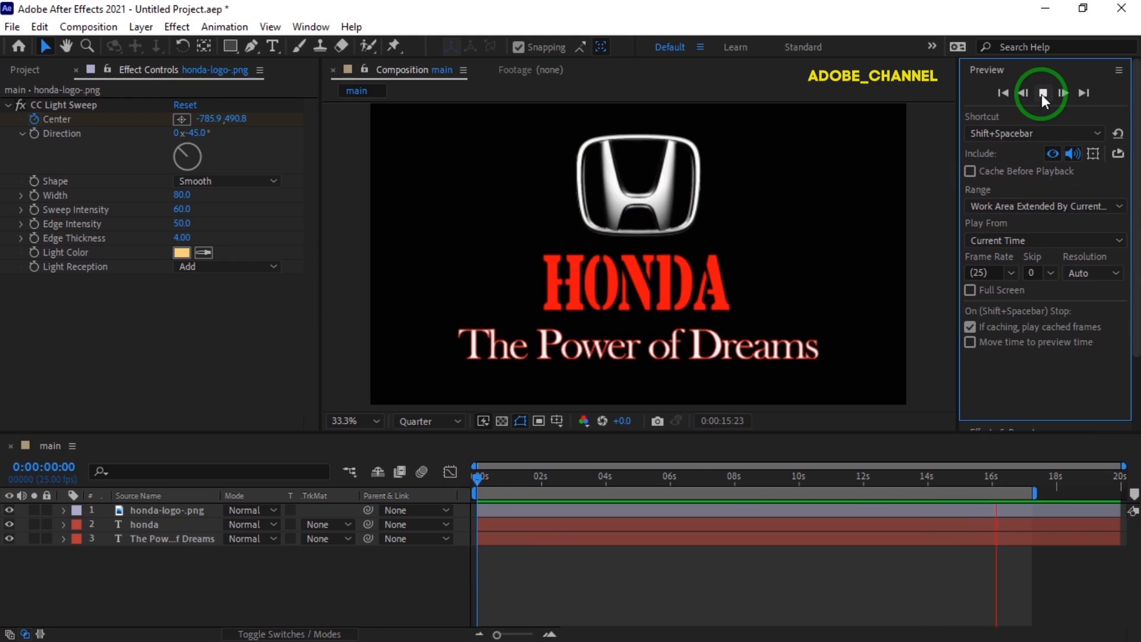
{"action": "left_click", "coordinate": [1041, 94]}
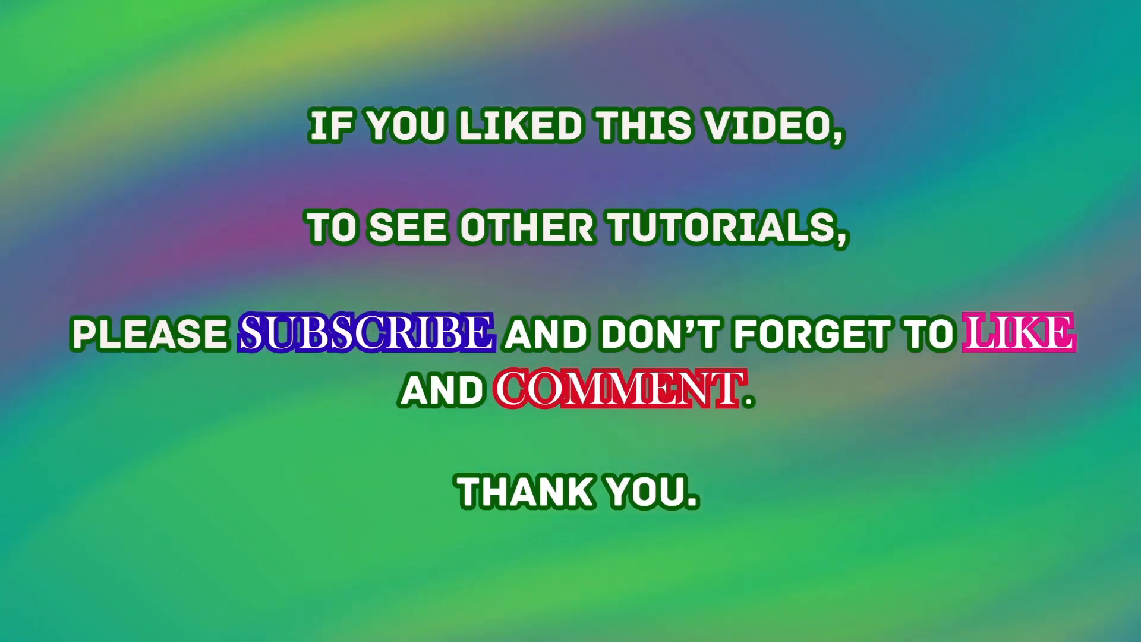